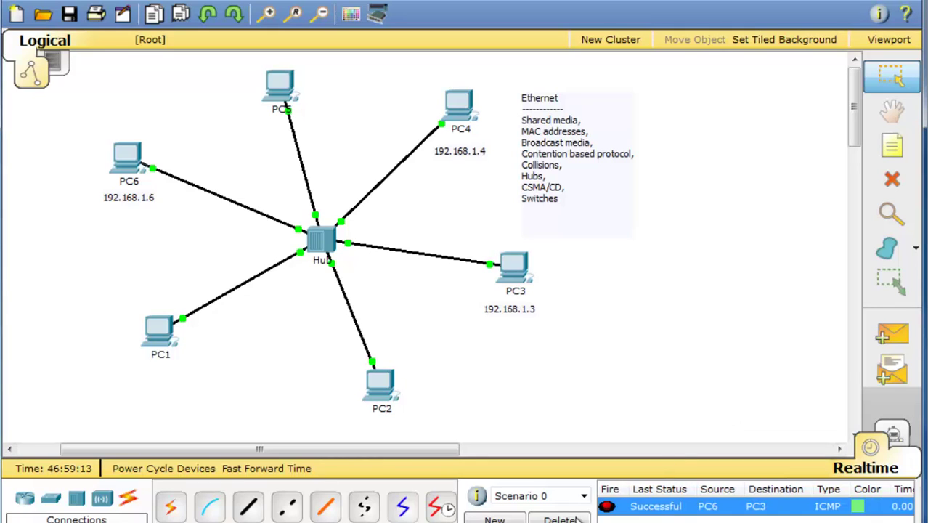
Step: Delete the earlier PC6-to-PC3 ICMP entry from the scenario PDU list
left_click(573, 520)
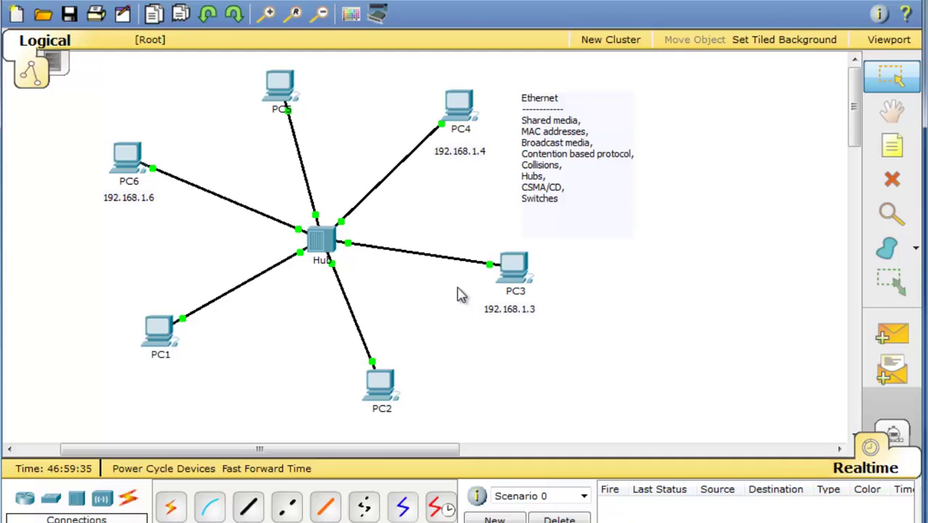
Step: Switch the hub network to Simulation mode and confirm only ARP and ICMP event filters are checked
left_click(902, 447)
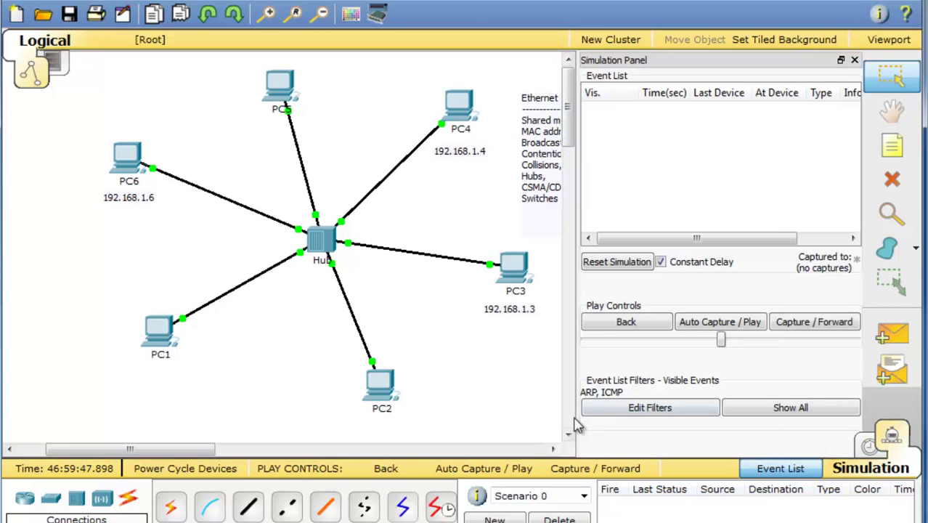
left_click_drag(171, 449, 190, 454)
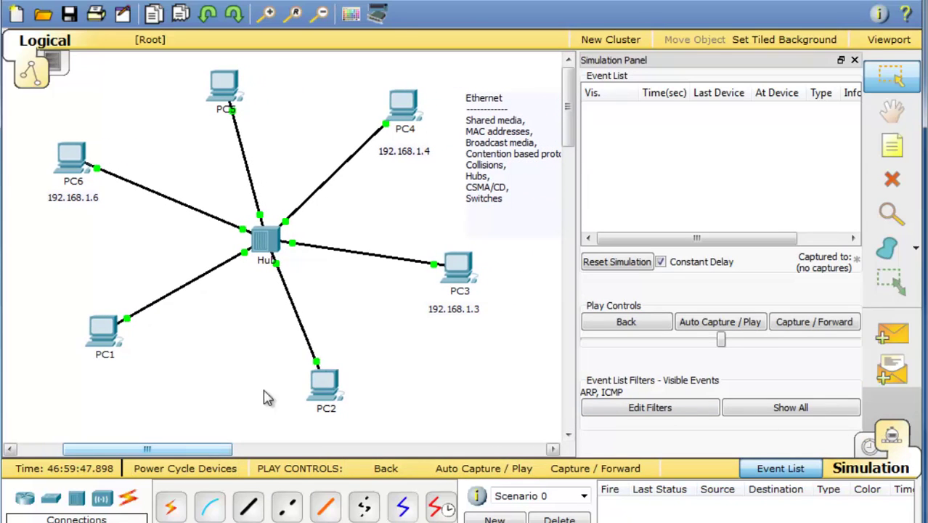
left_click(660, 411)
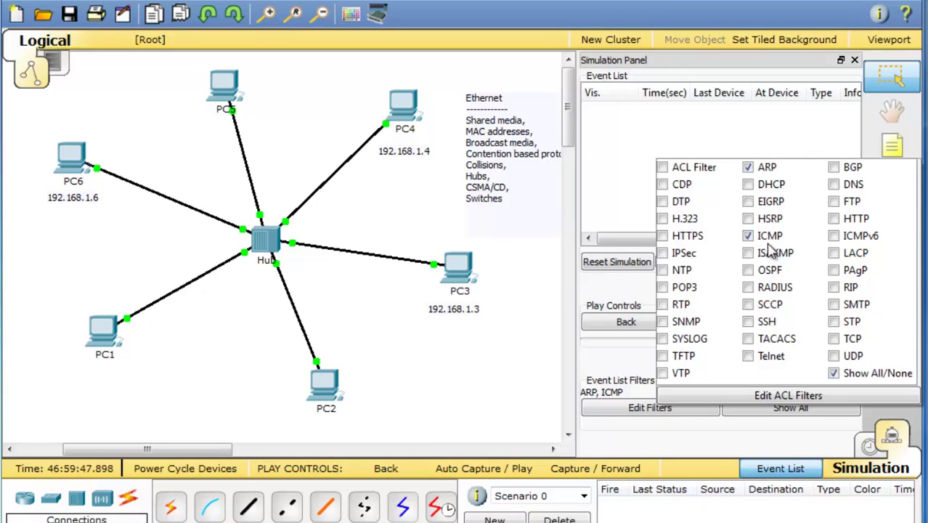
left_click(509, 361)
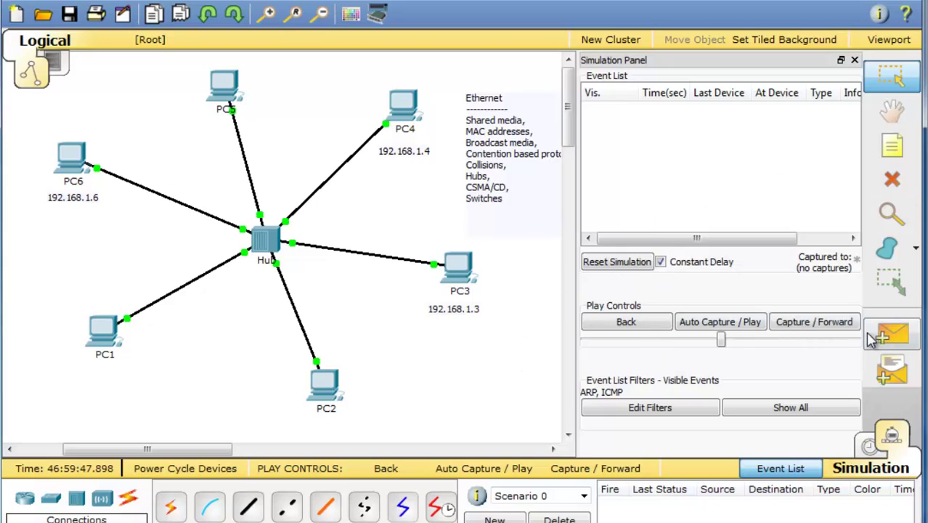
Step: Add simple PDUs from PC6 to PC3 and PC4 to PC6, then inspect PC4's ARP event
left_click(895, 338)
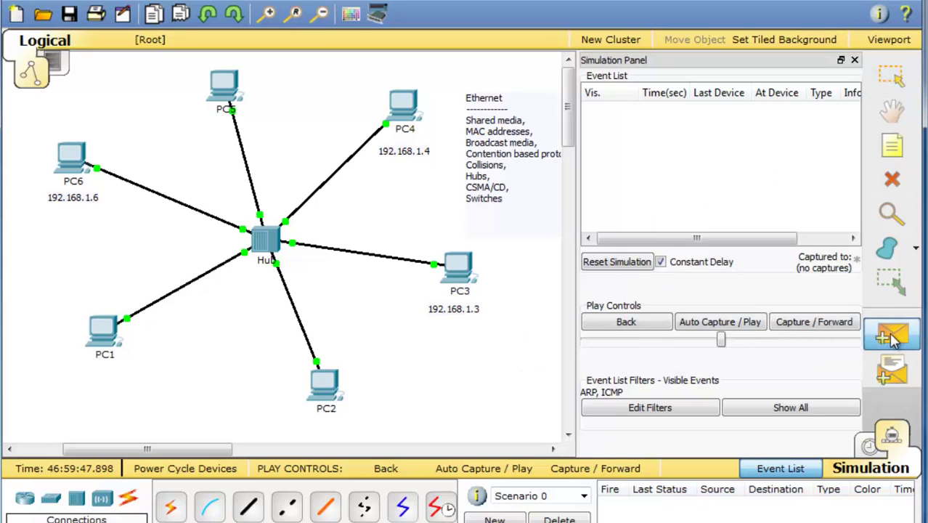
left_click(77, 157)
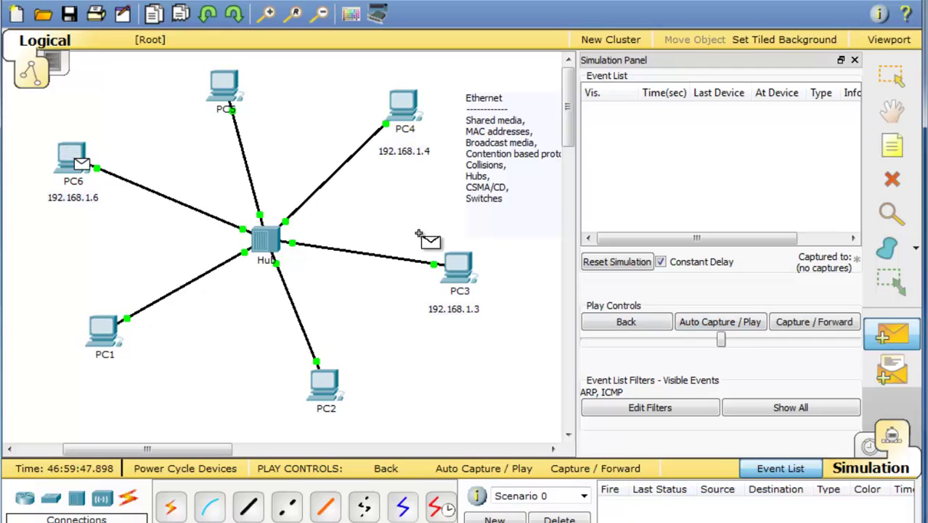
left_click(454, 263)
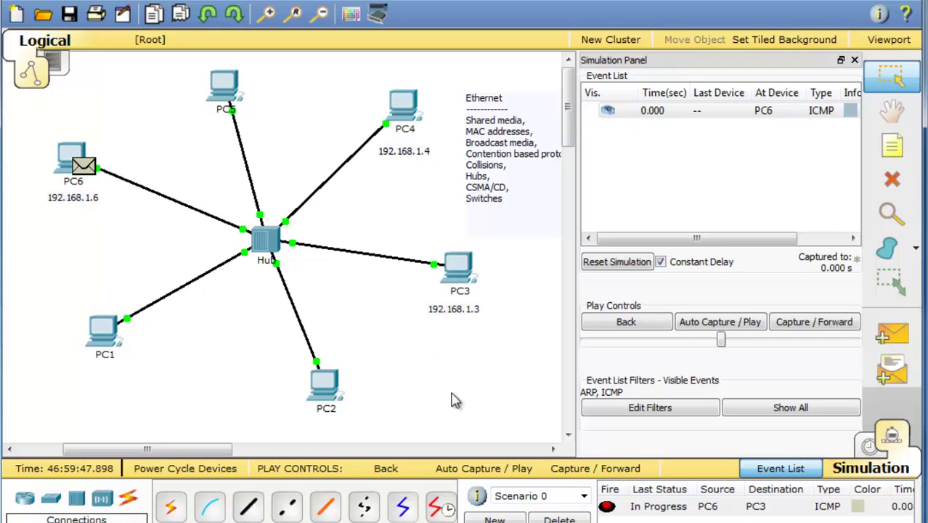
left_click(896, 334)
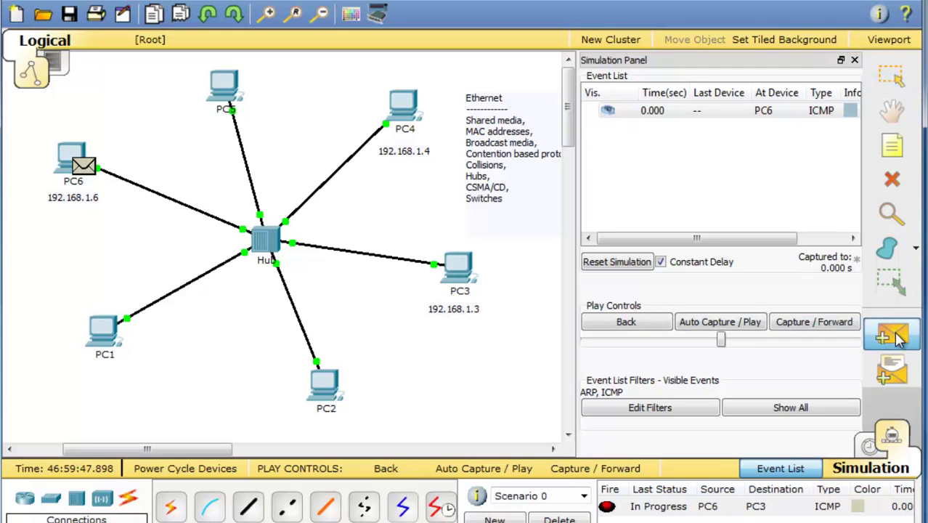
left_click(397, 96)
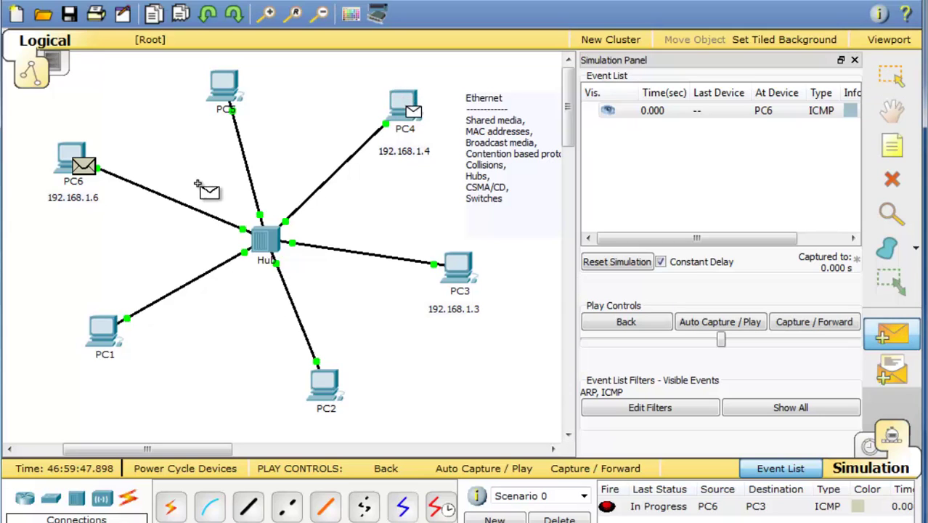
left_click(61, 148)
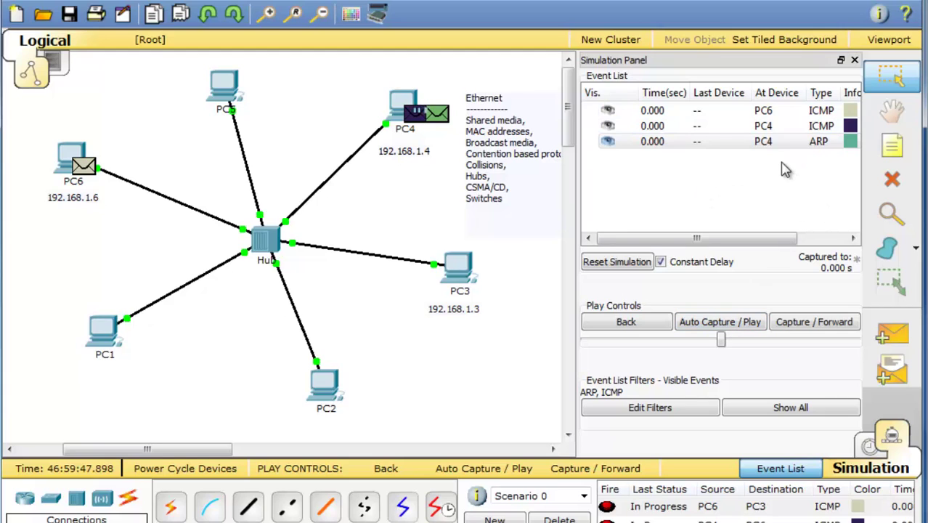
left_click(817, 147)
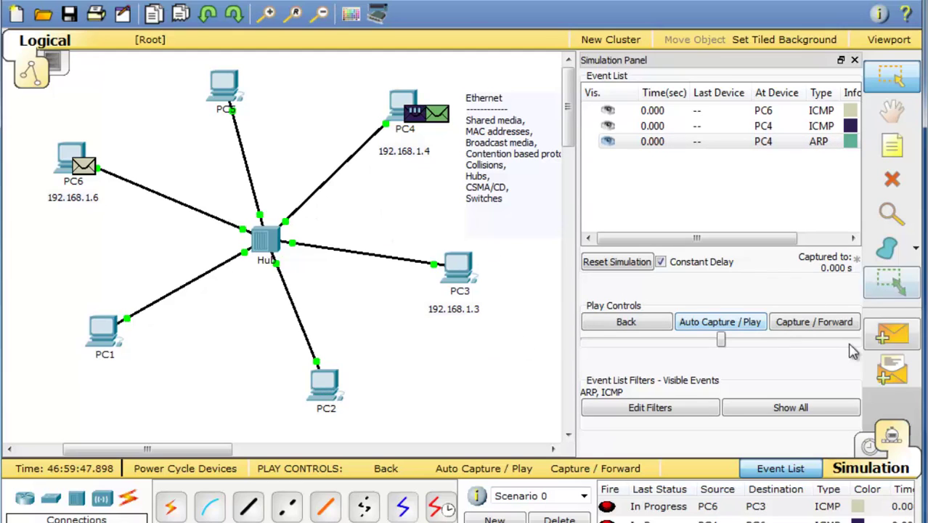
Step: Capture/Forward twice to 0.002 s, showing the hub flooding frames to all six PCs with collisions
left_click(813, 321)
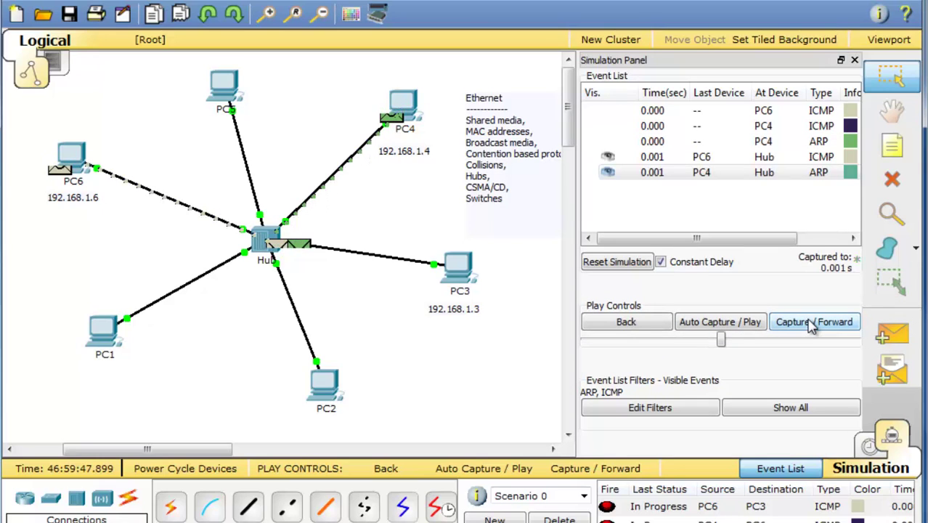
left_click(812, 324)
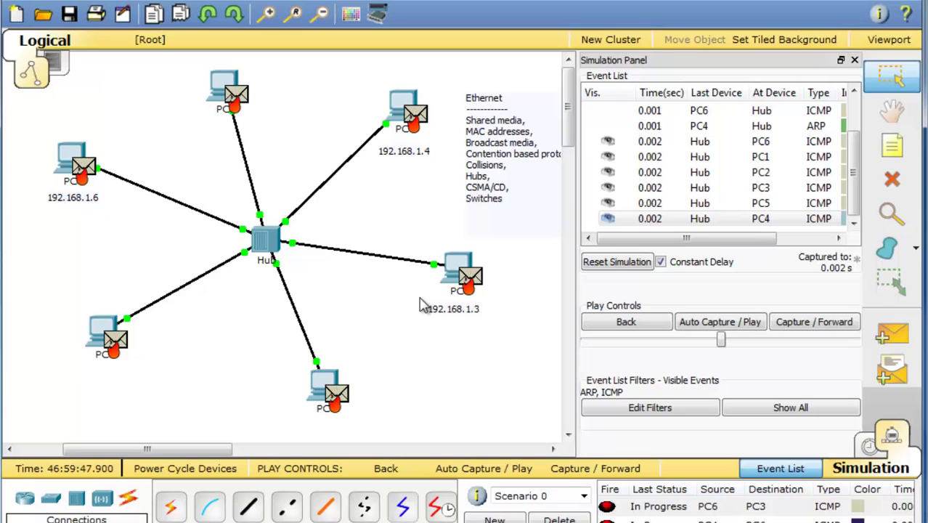
Step: Return to Realtime, scroll to the PC1-b–PC6-b switch network, select it and move it left
key("shift+r")
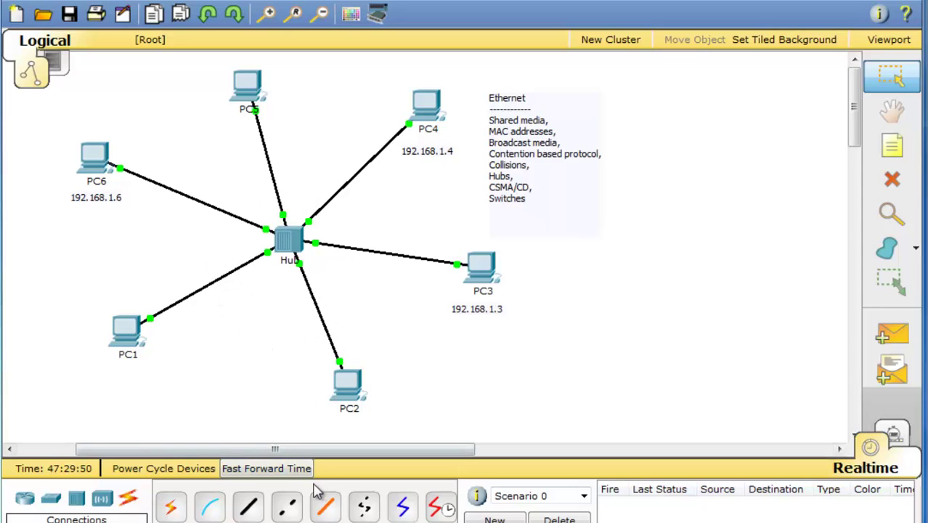
left_click_drag(280, 451, 666, 454)
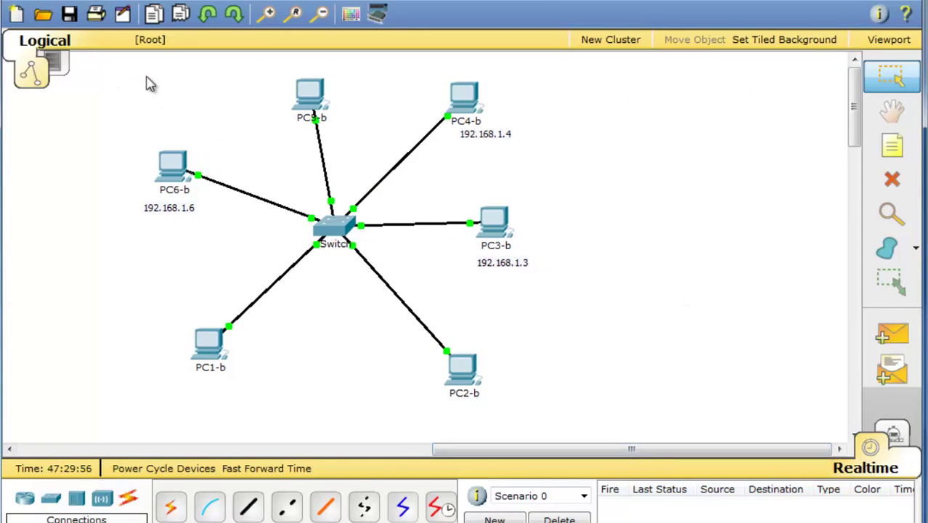
left_click_drag(122, 67, 543, 439)
left_click_drag(338, 242, 260, 239)
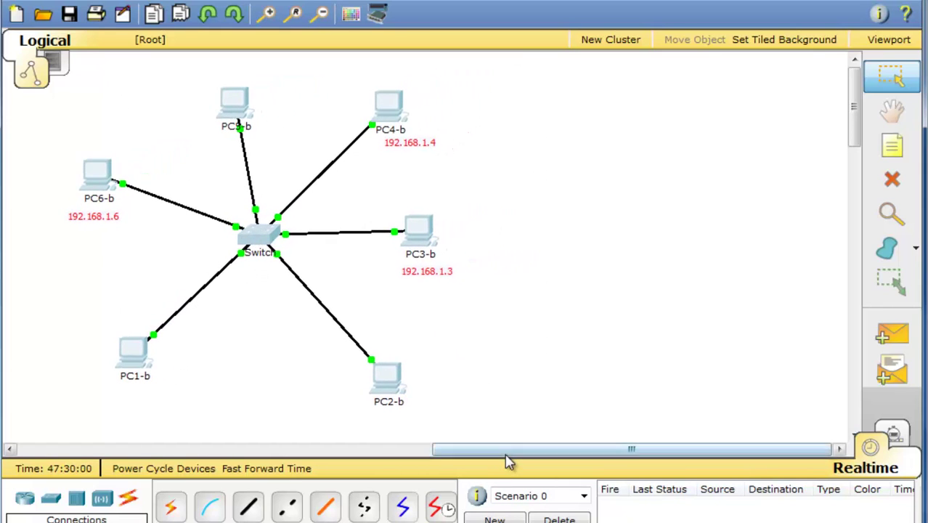
mouse_move(509, 450)
left_mouse_down()
mouse_move(492, 453)
mouse_move(501, 457)
left_mouse_up()
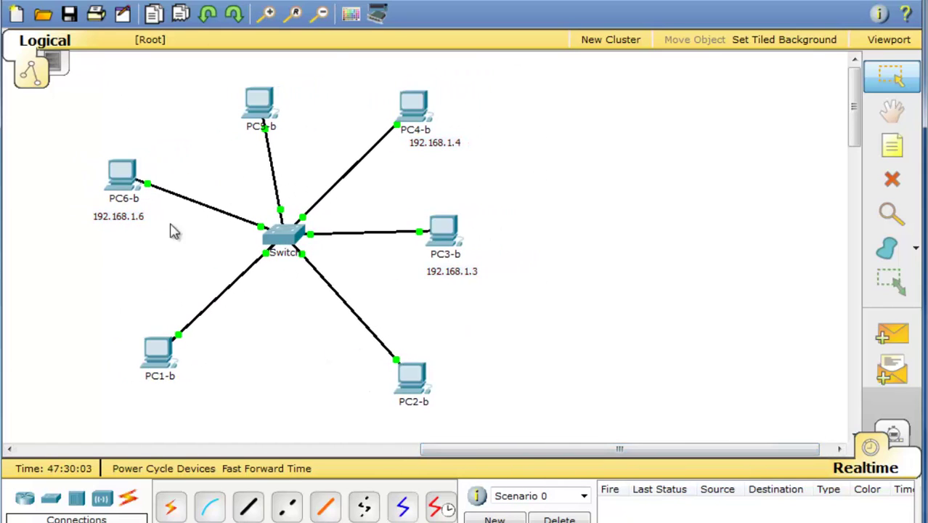
Step: Run arp -a in PC6-b's Command Prompt to display its ARP table
left_click(125, 186)
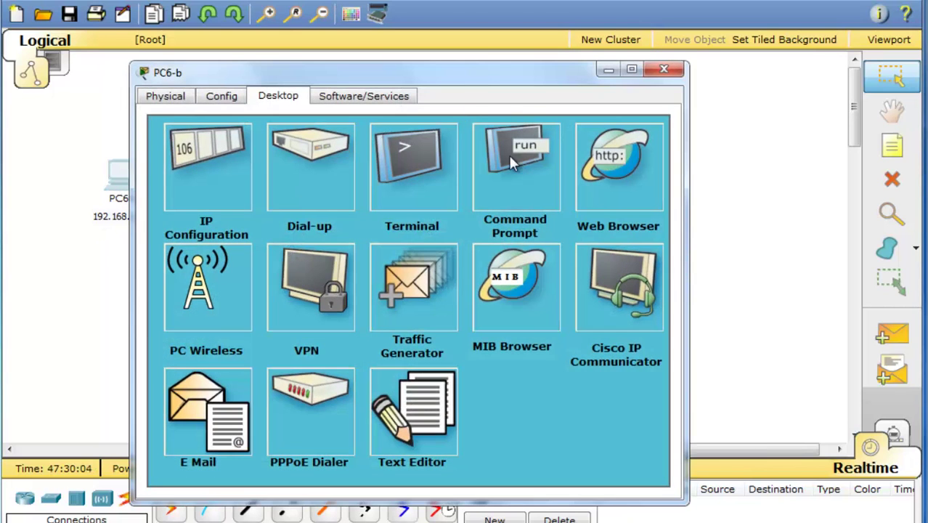
left_click(502, 158)
key("Return")
key("Return")
key("Return")
key("Return")
key("Return")
key("Return")
key("Return")
key("Return")
key("Return")
key("Return")
key("Return")
key("Return")
key("Return")
key("Return")
key("Return")
key("Return")
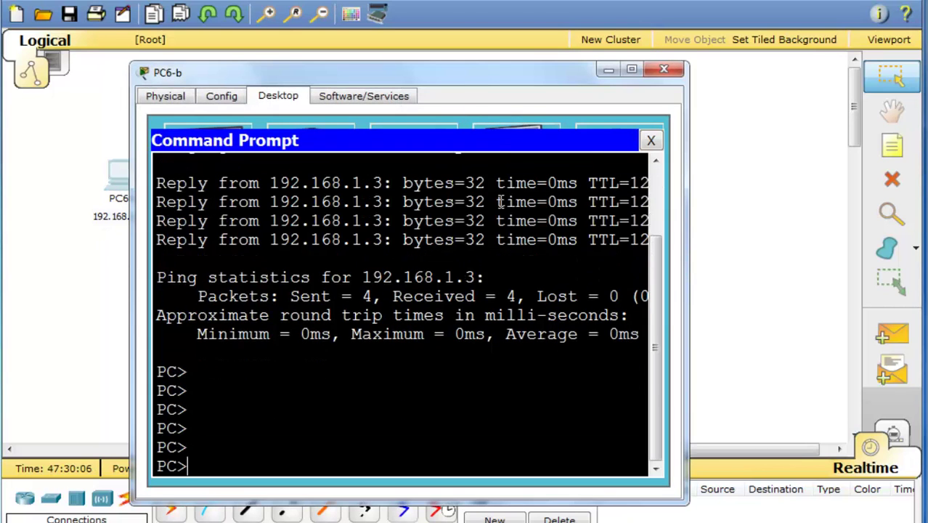
key("Return")
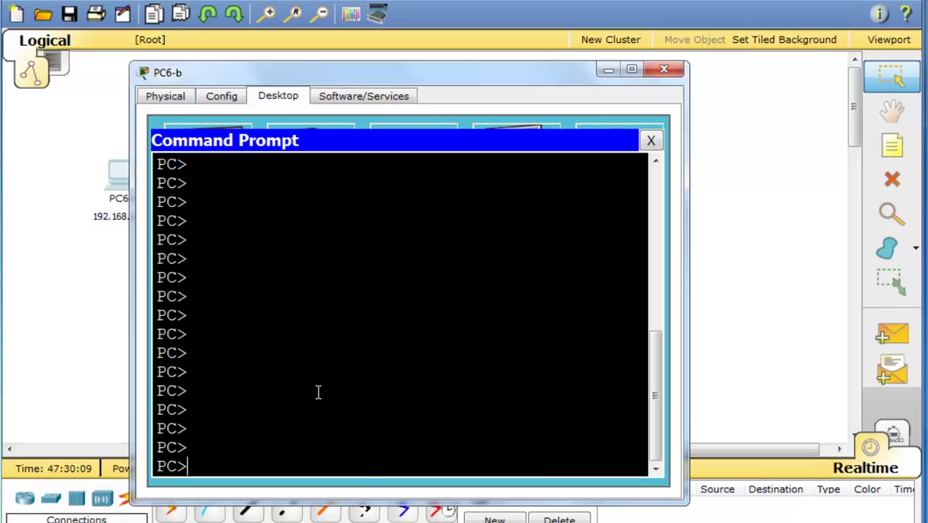
type("arp -a")
key("Return")
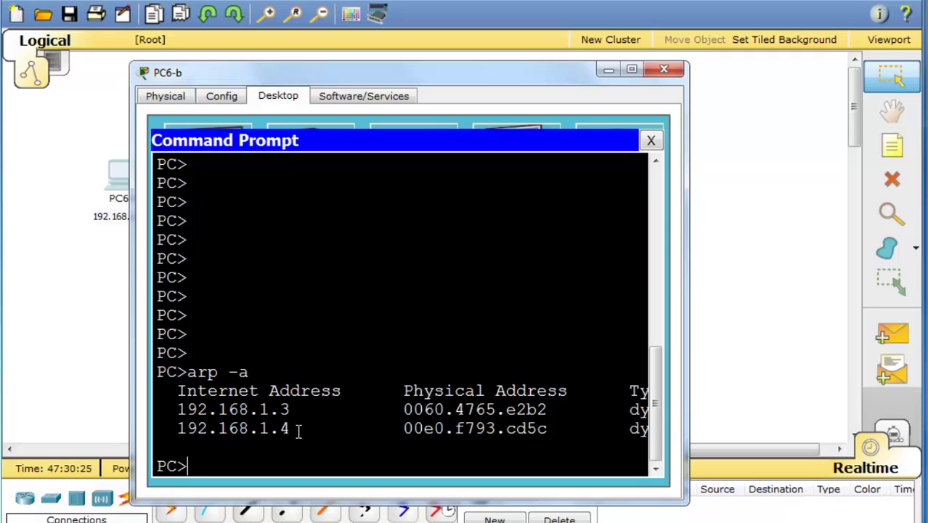
Step: Highlight the MAC addresses for 192.168.1.3 and 192.168.1.4, then close PC6-b's windows
left_click_drag(394, 411, 548, 411)
left_click_drag(393, 430, 558, 429)
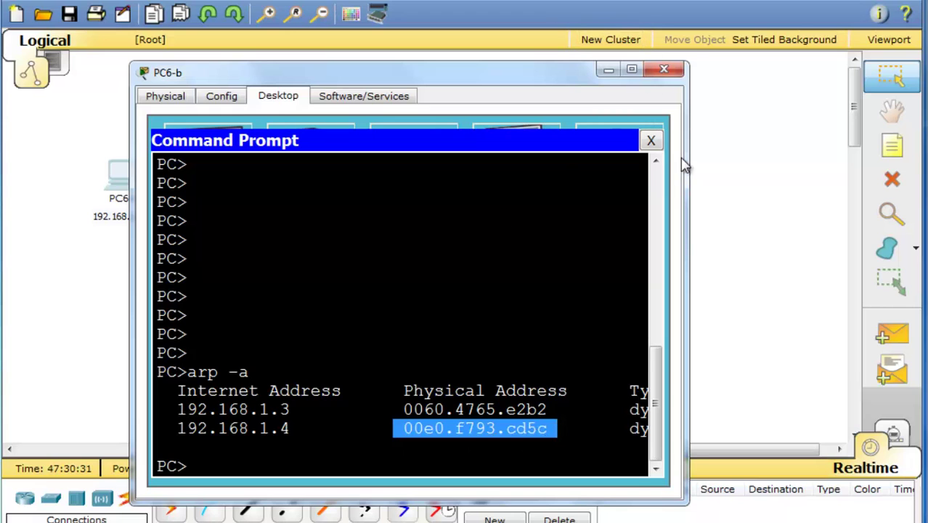
left_click(651, 140)
left_click(664, 69)
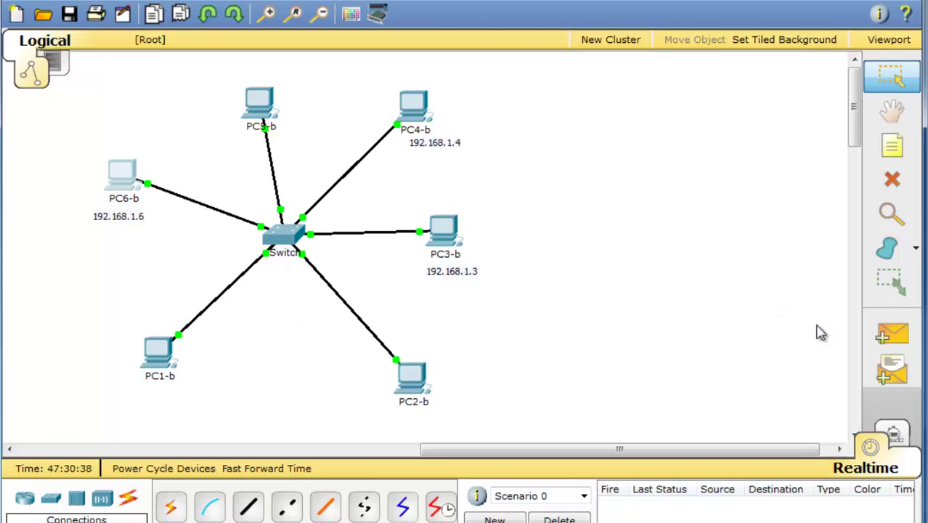
Step: Put the switch network in Simulation mode with the event filter set to ARP and ICMP only
left_click(892, 436)
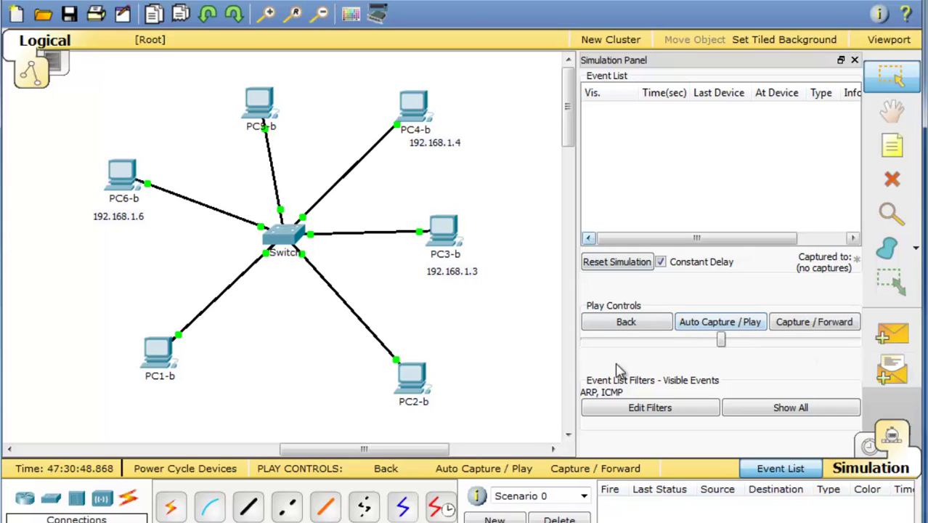
left_click(633, 408)
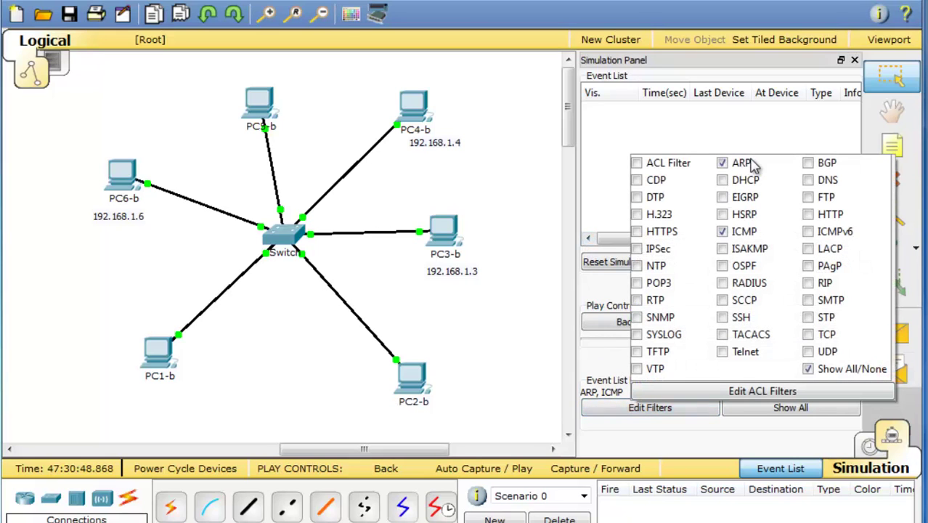
left_click(637, 433)
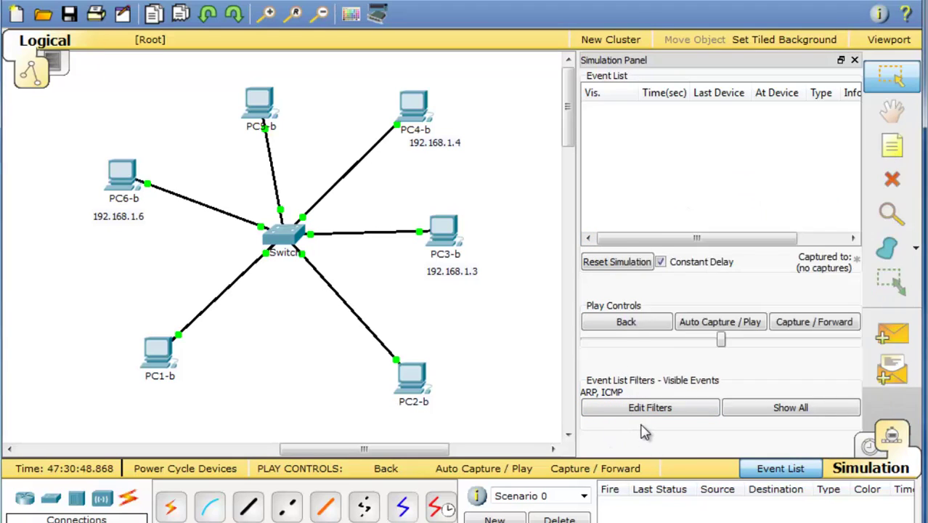
Step: Add a simple PDU ping from PC6-b to PC3-b
left_click(898, 346)
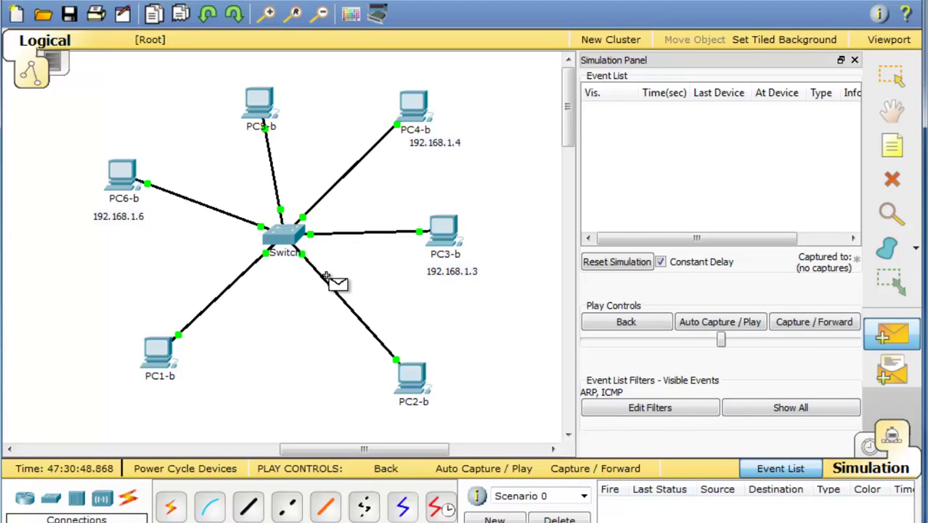
left_click(114, 169)
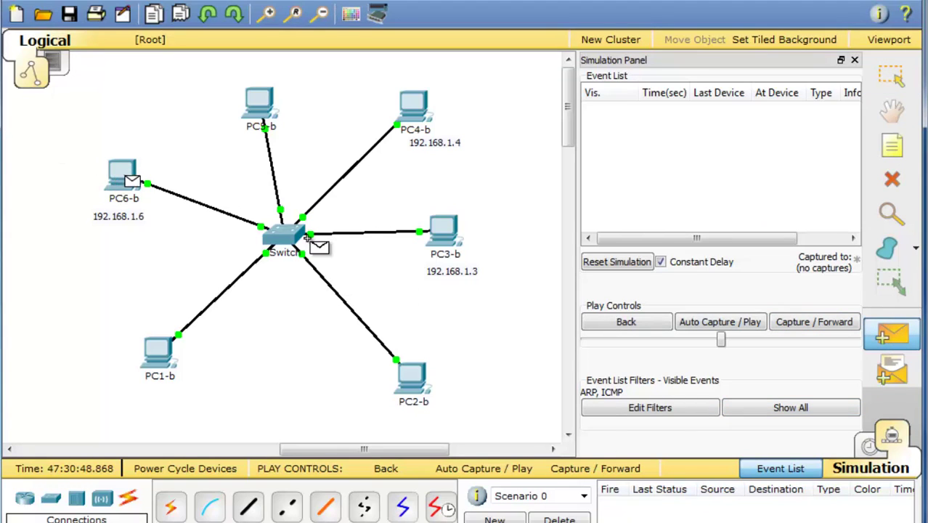
left_click(439, 230)
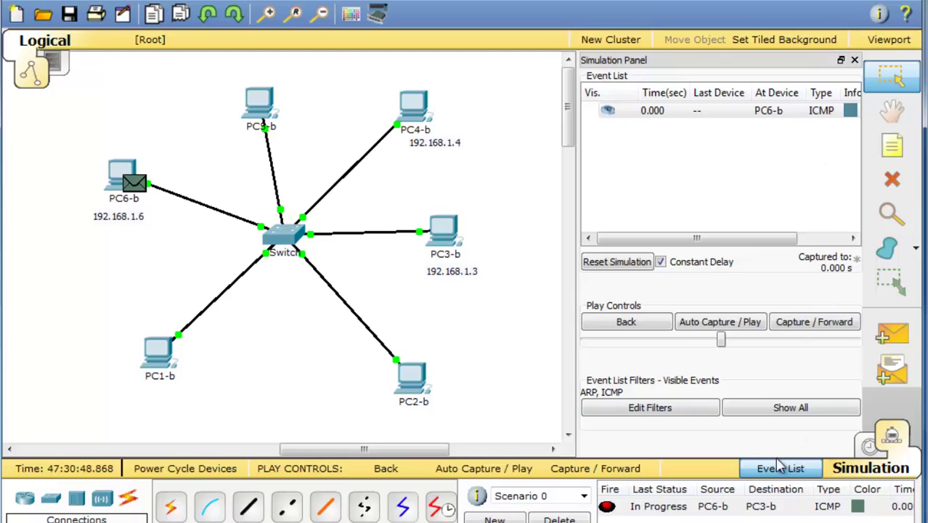
Step: Step the PC6-b→PC3-b ping and its reply through the switch to Successful, then reset and return to Realtime
left_click(810, 323)
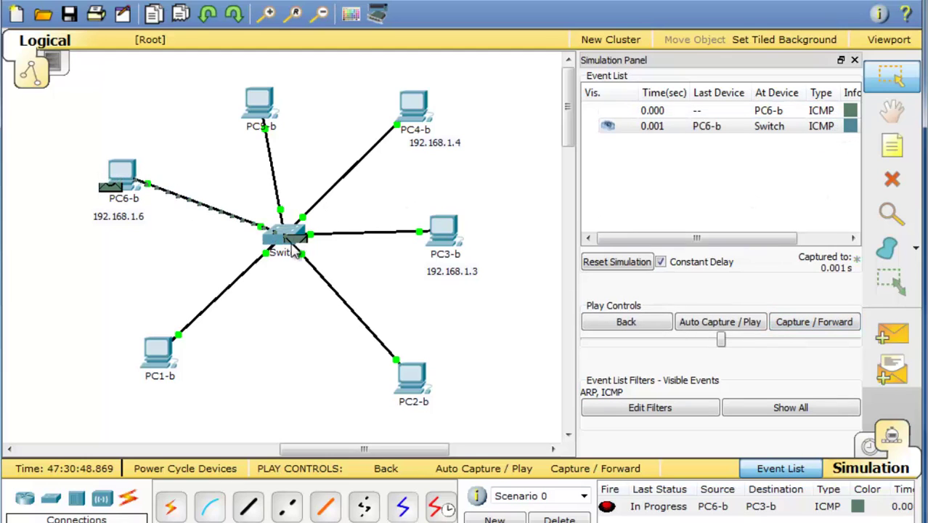
left_click(810, 323)
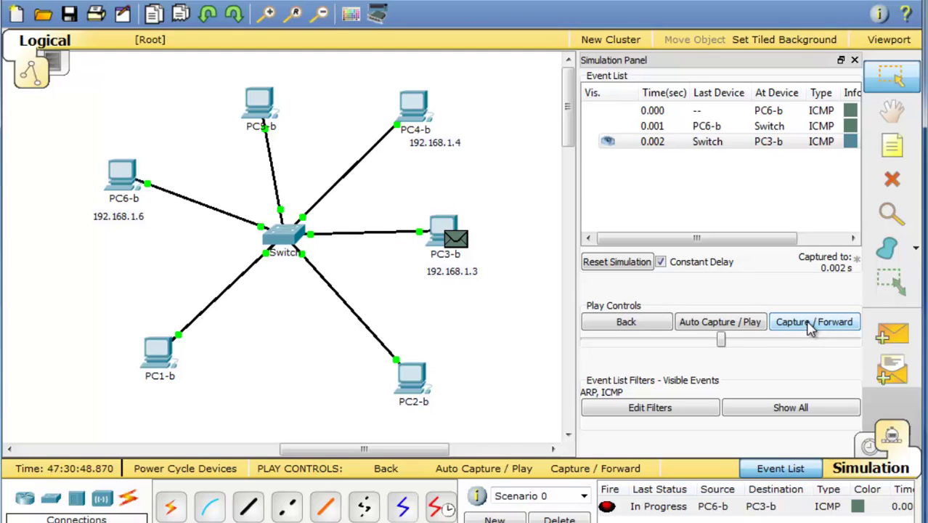
left_click(810, 323)
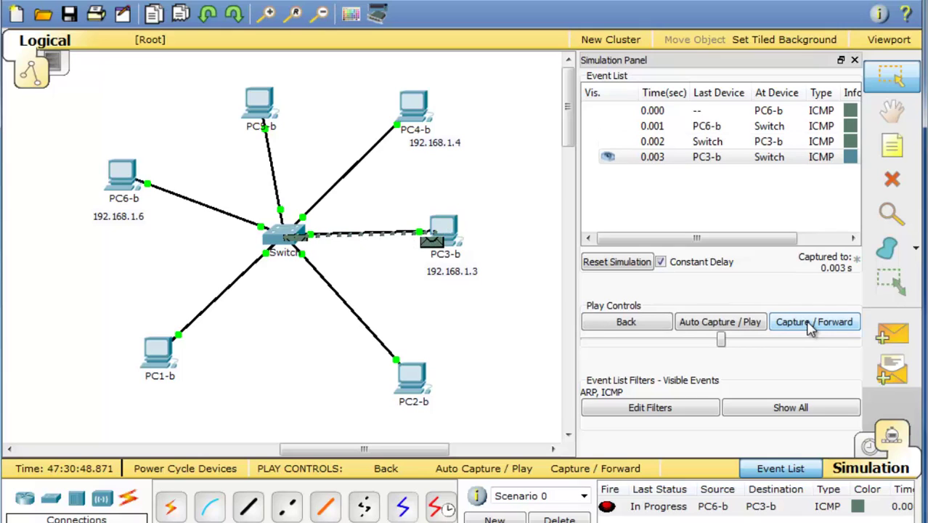
left_click(811, 325)
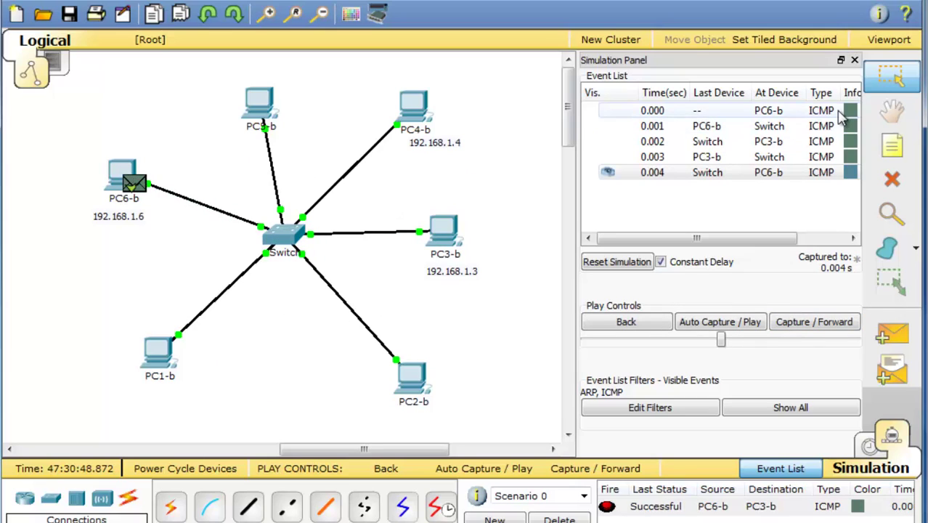
left_click(817, 175)
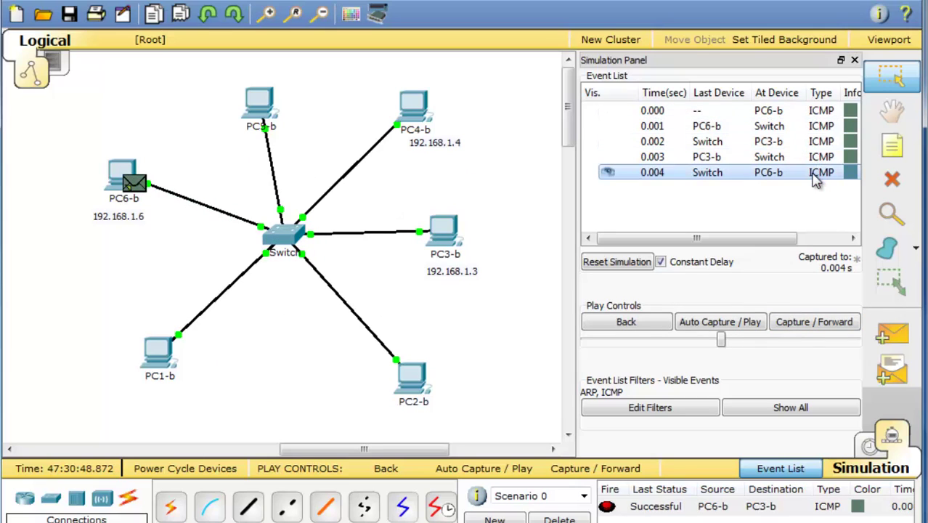
left_click(626, 265)
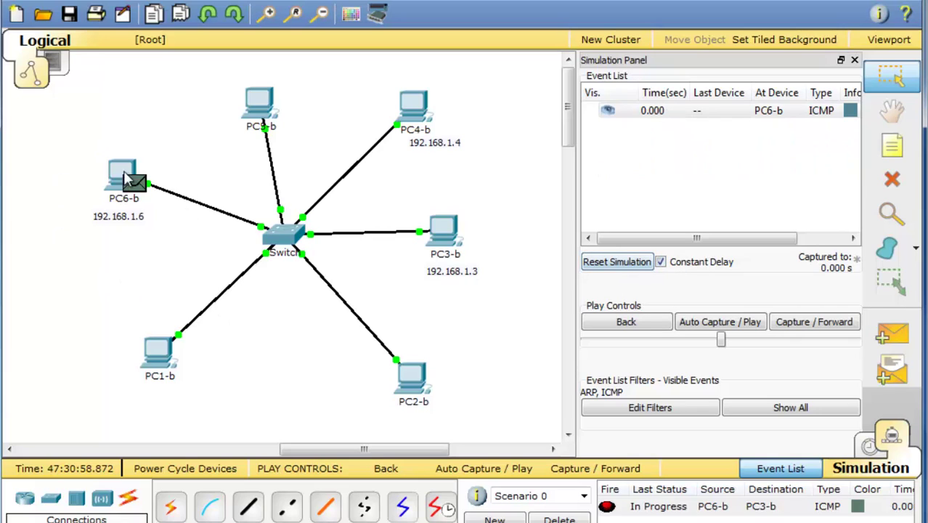
left_click(871, 444)
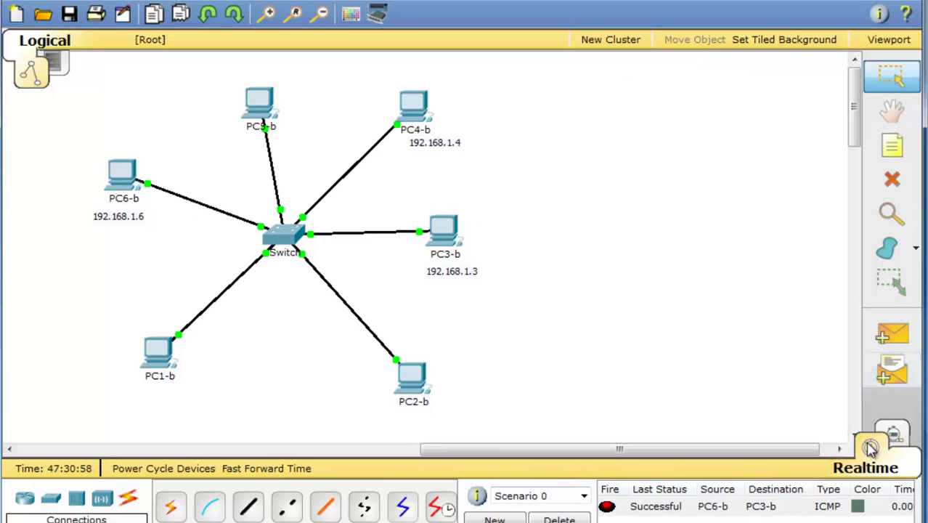
Step: In PC6-b's Command Prompt, run arp -d and confirm arp -a shows no entries
left_click(123, 176)
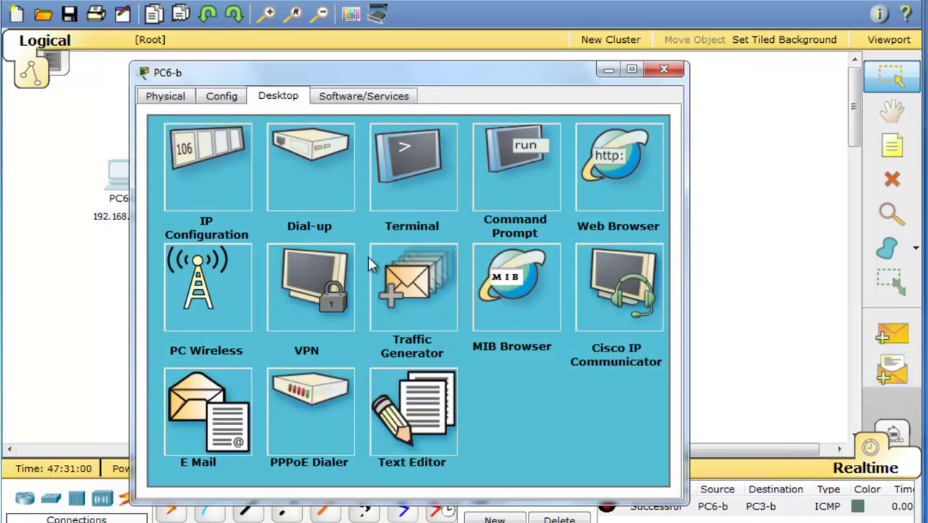
left_click(493, 161)
key("Up")
key("Return")
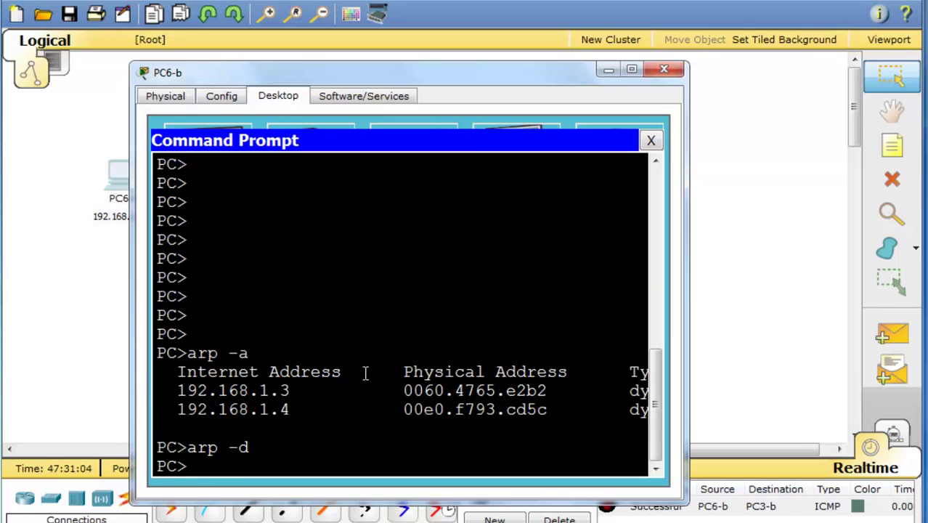
key("Up")
key("Return")
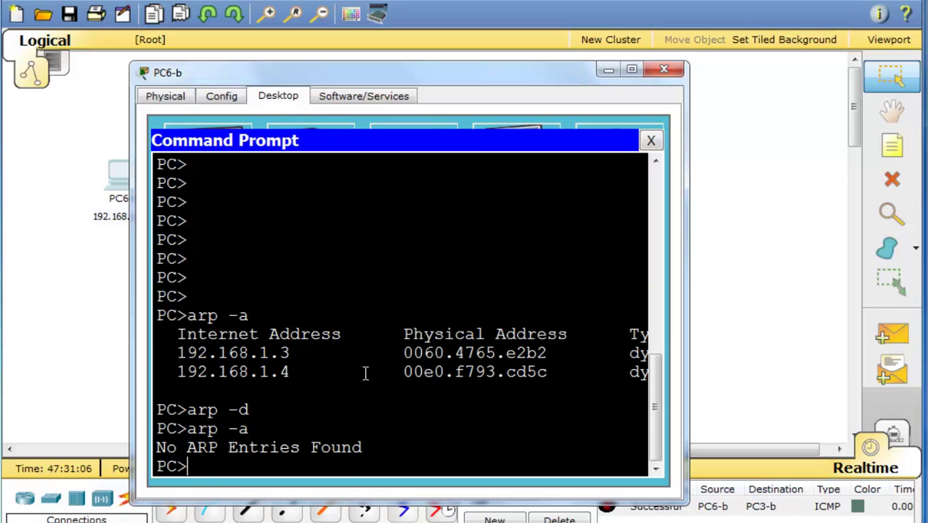
Step: Close PC6-b's windows and delete the finished PC6-b to PC3-b ping
left_click(651, 140)
left_click(663, 69)
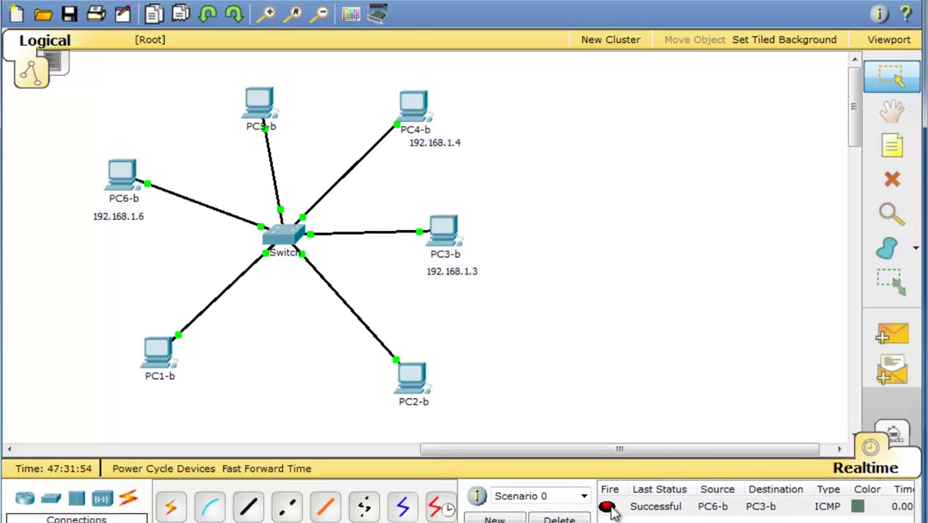
left_click(663, 508)
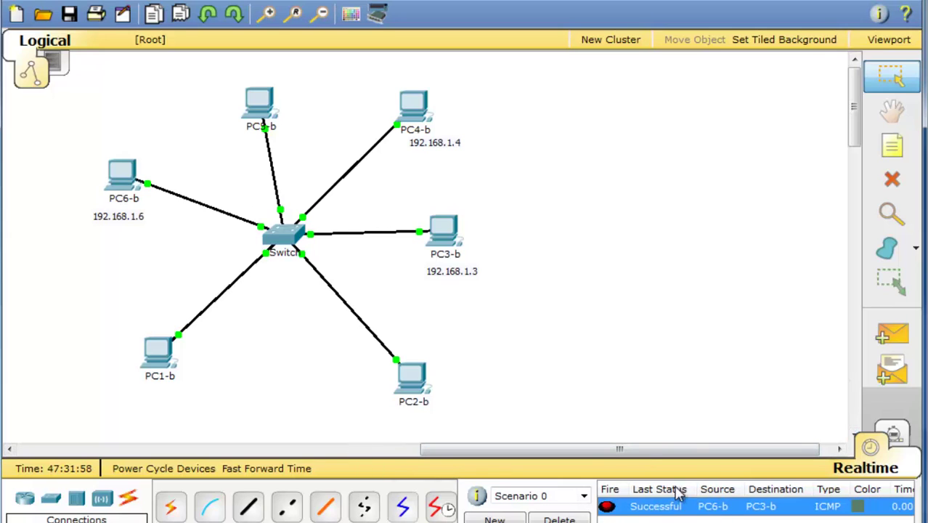
left_click(562, 517)
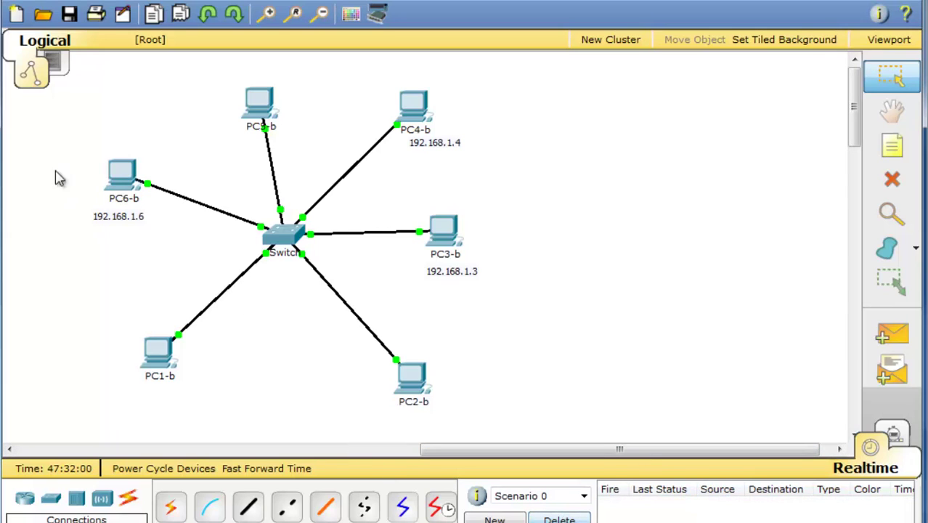
Step: Return to Simulation mode, check the event filters, and confirm arp -a on PC6-b lists no entries
left_click(895, 436)
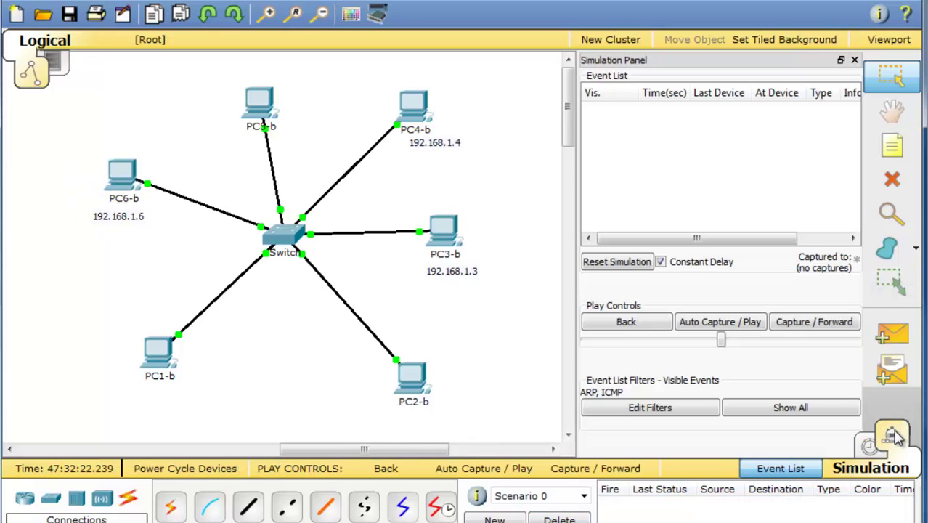
left_click(702, 327)
left_click(634, 411)
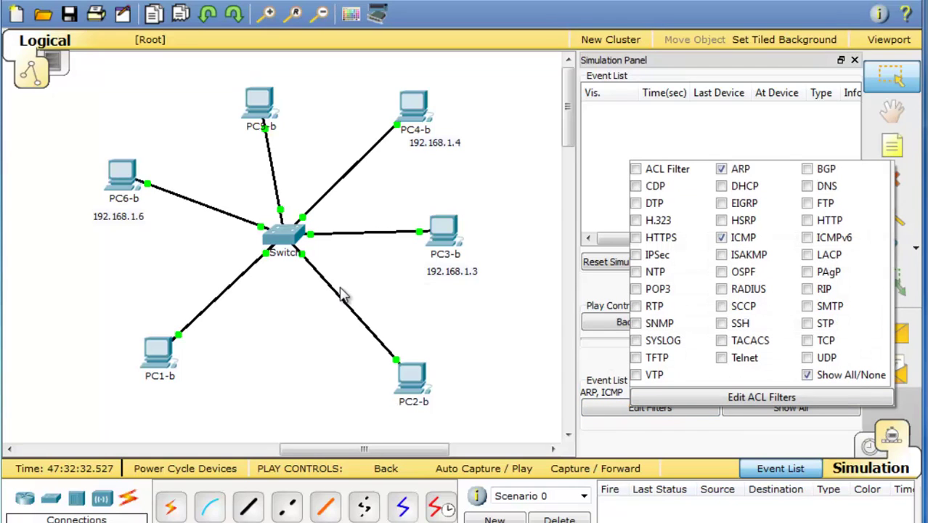
left_click(120, 180)
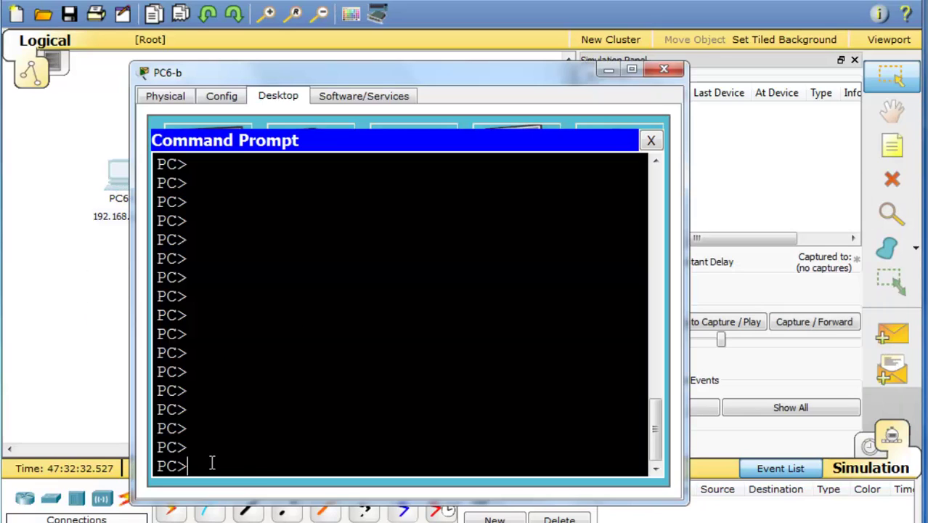
type("arp -a")
key("Return")
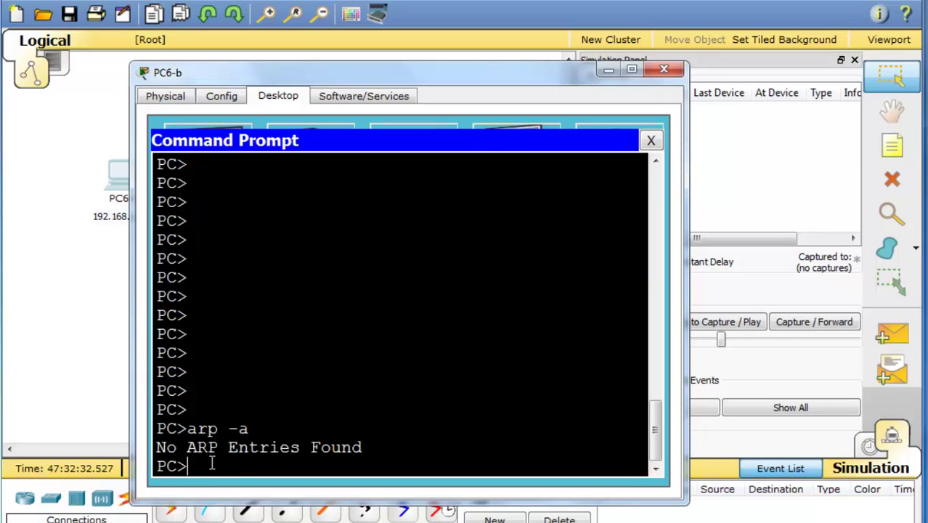
Step: Place a new simple ping from PC6-b to PC3-b
left_click(664, 68)
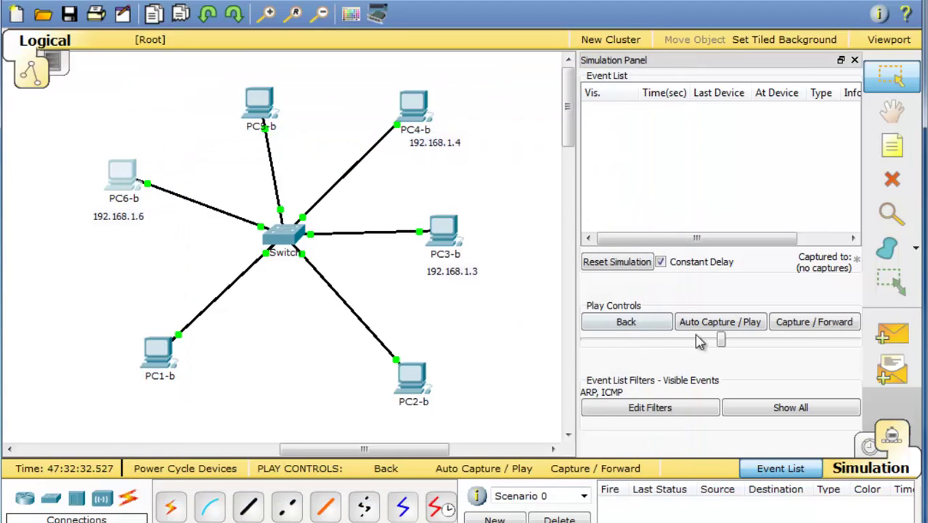
left_click(744, 322)
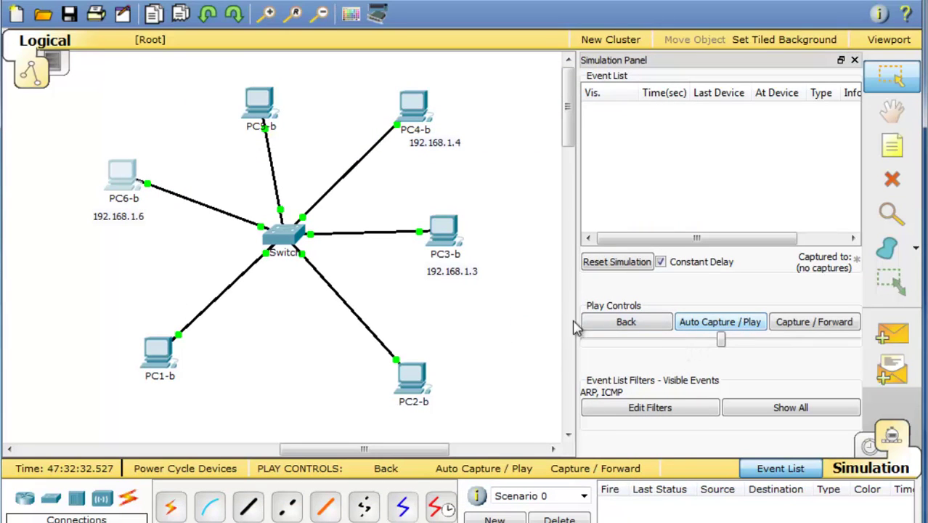
left_click(901, 340)
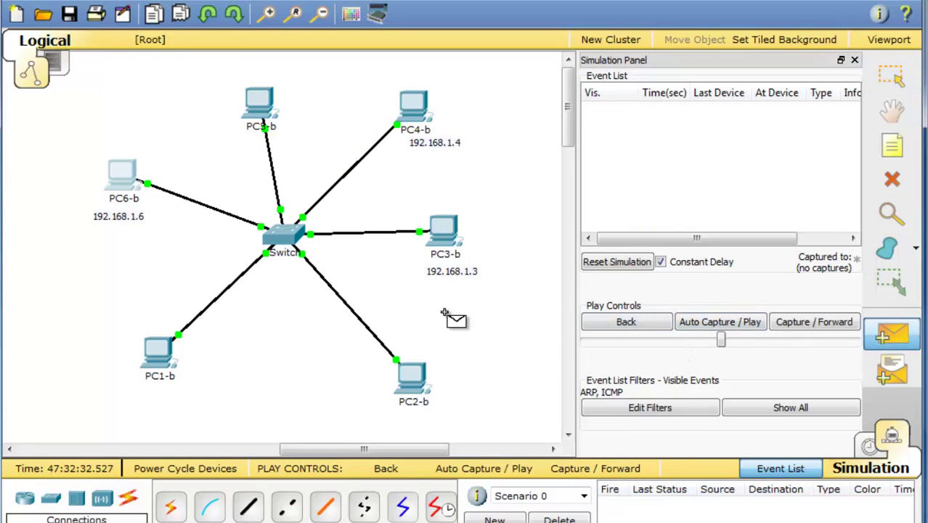
left_click(112, 162)
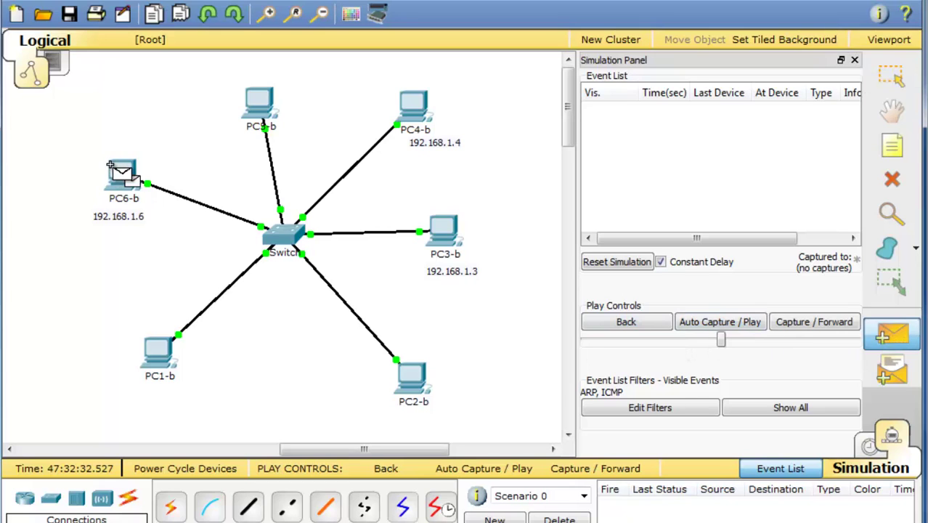
left_click(426, 226)
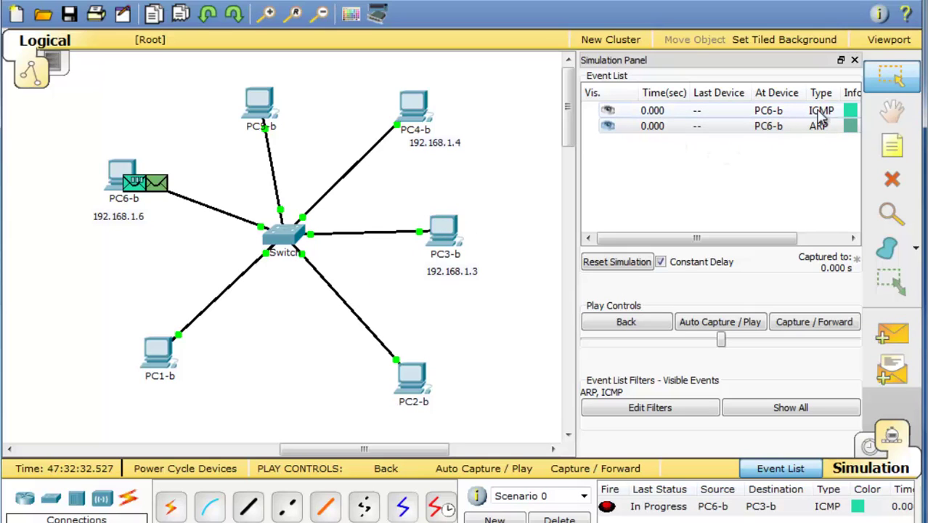
Step: Step the ARP request broadcast from PC6-b and PC3-b's ARP reply back to PC6-b
left_click(780, 126)
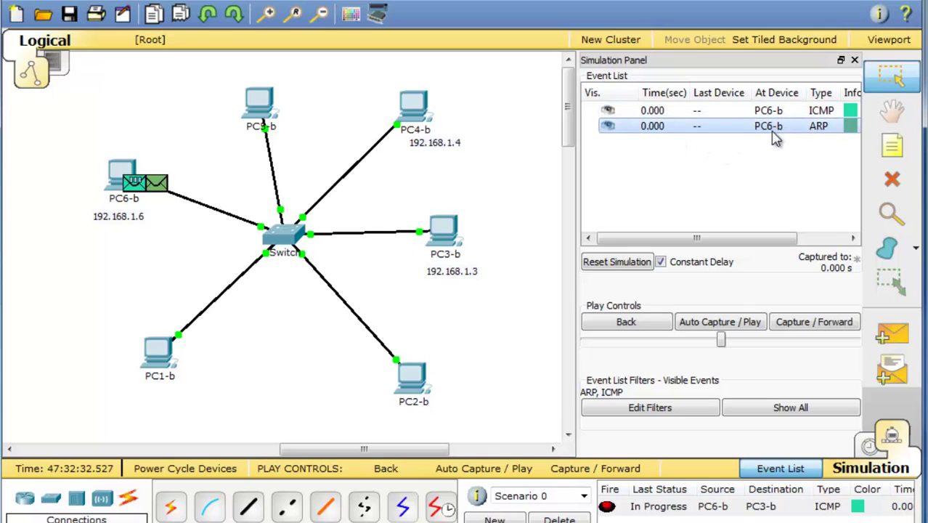
left_click(811, 322)
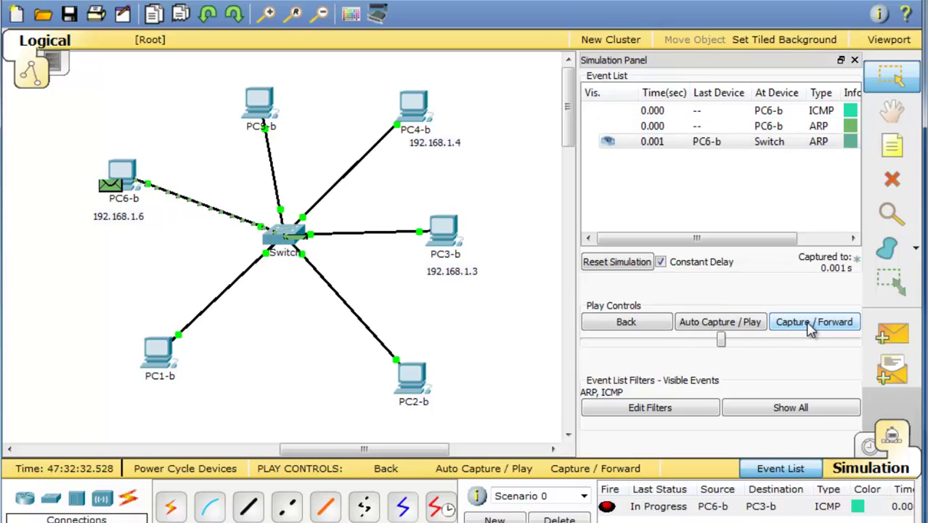
left_click(811, 326)
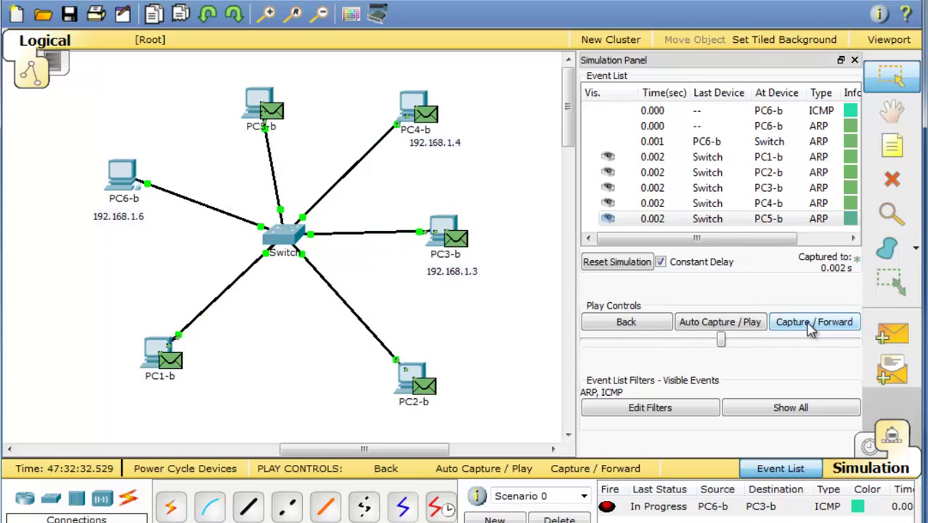
left_click(811, 326)
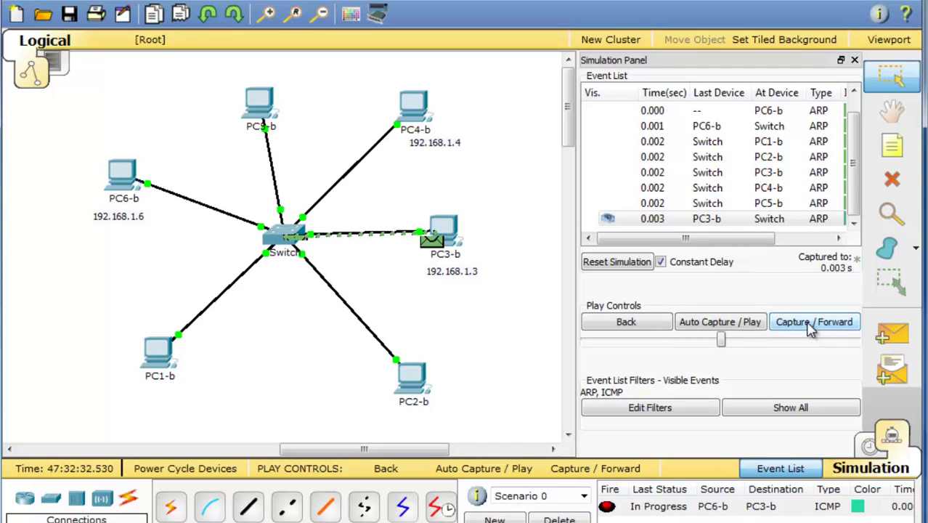
left_click(811, 326)
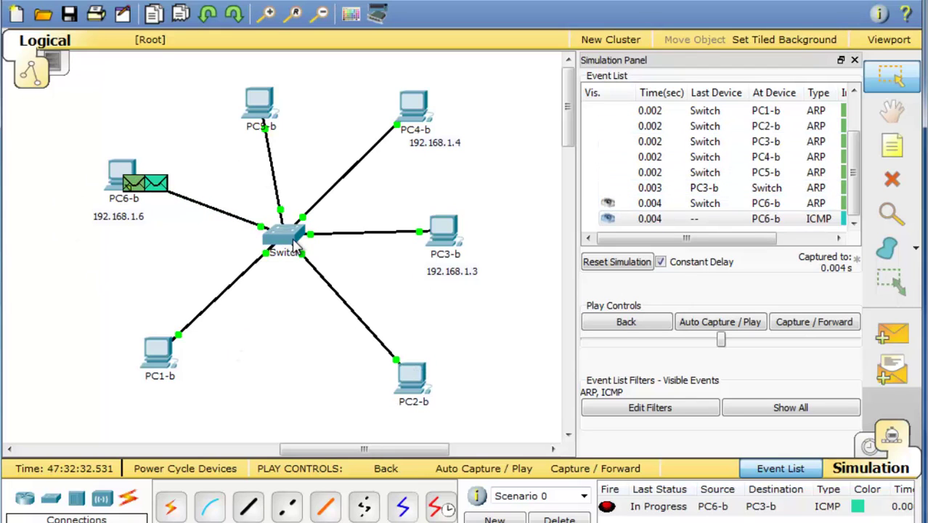
Step: Forward the ICMP echo to PC3-b and its reply back to PC6-b until Successful
left_click(759, 324)
left_click(830, 330)
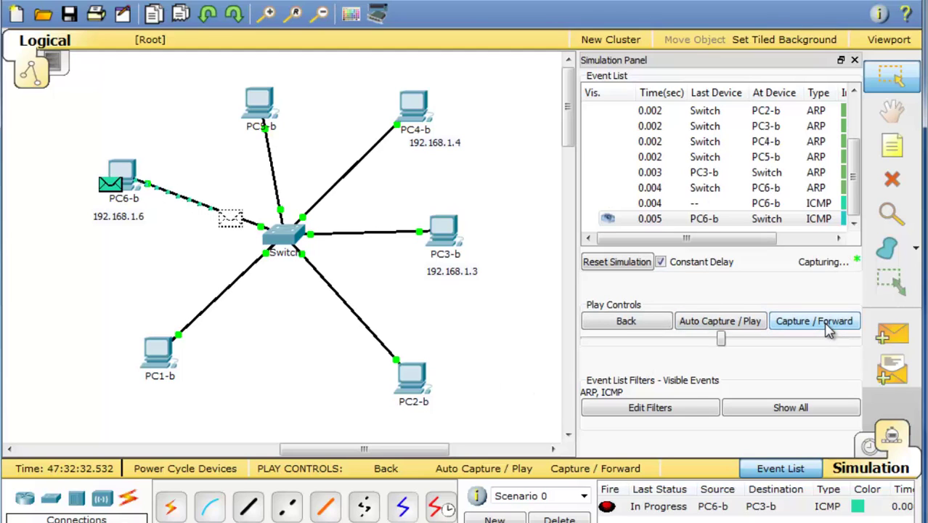
left_click(830, 331)
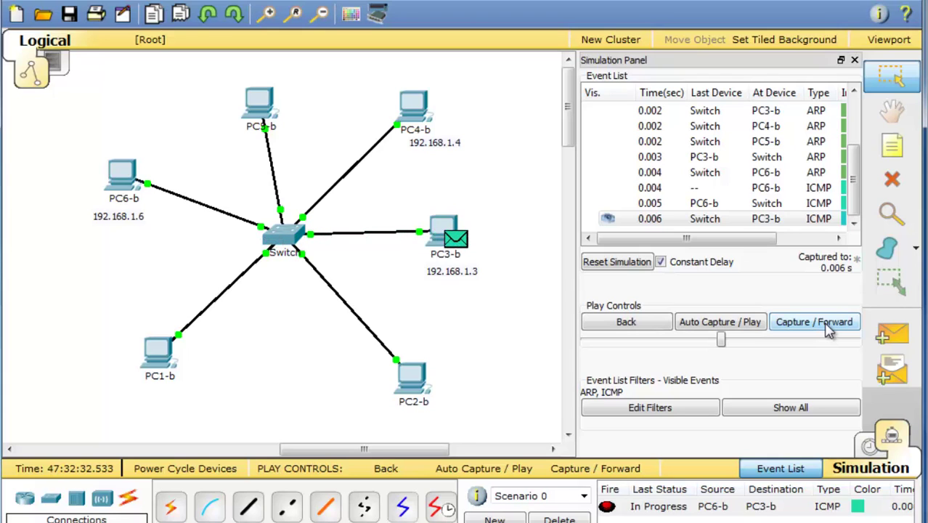
left_click(829, 330)
left_click(830, 330)
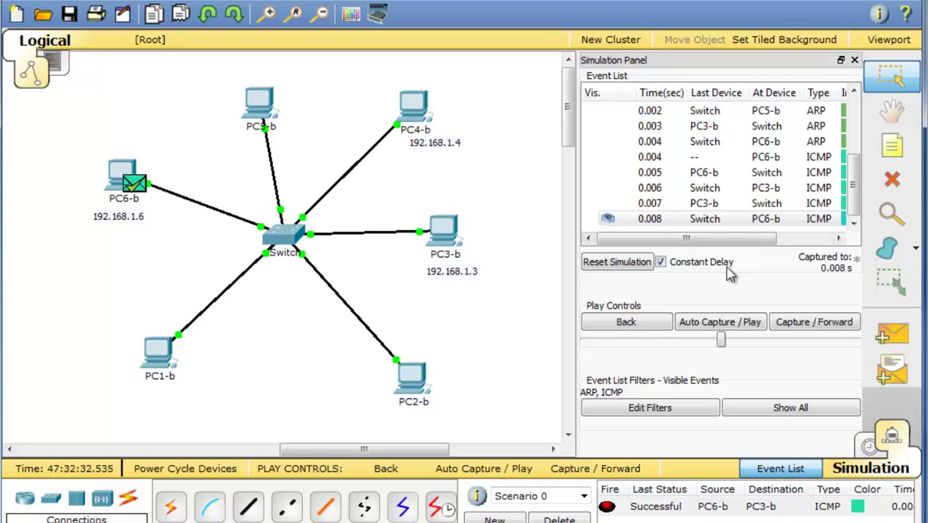
Step: Delete the finished ping, toggle Realtime then Simulation, and verify the ARP and ICMP filters
left_click(657, 510)
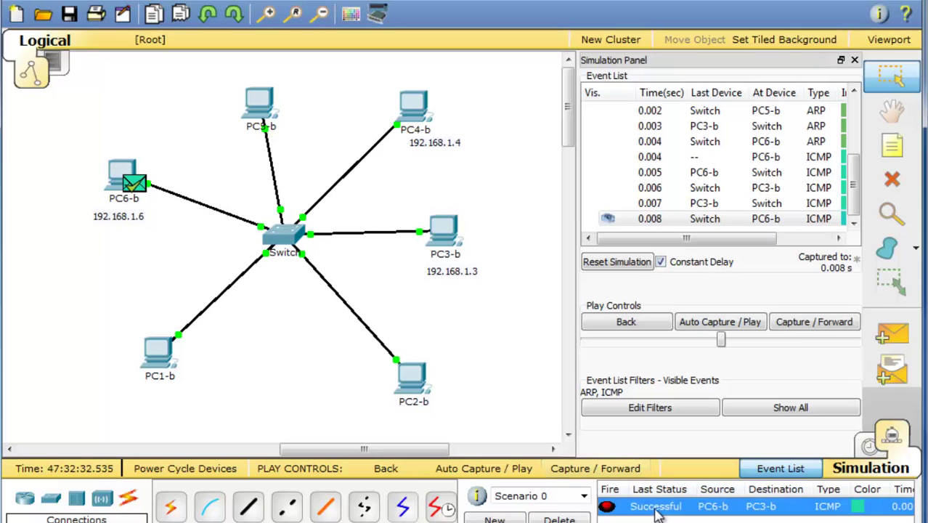
left_click(559, 518)
left_click(865, 443)
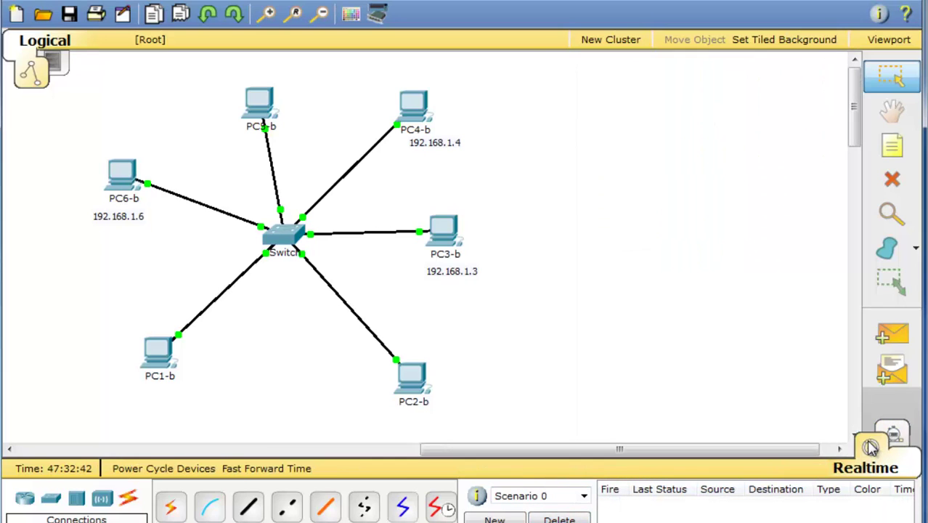
left_click(900, 433)
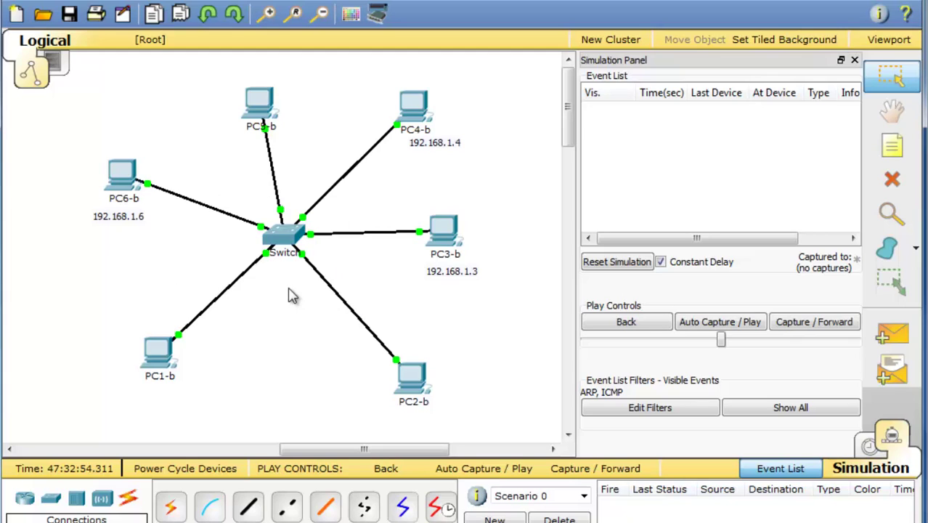
left_click(637, 411)
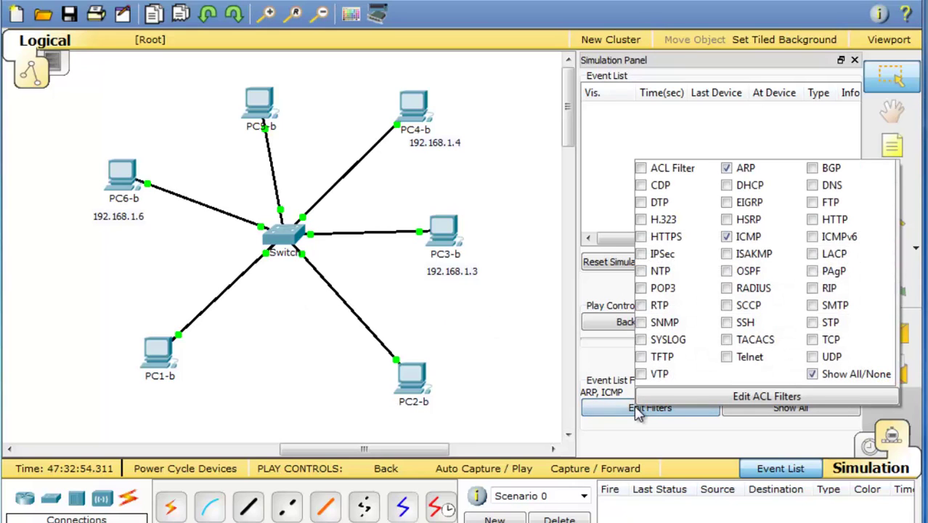
left_click(600, 372)
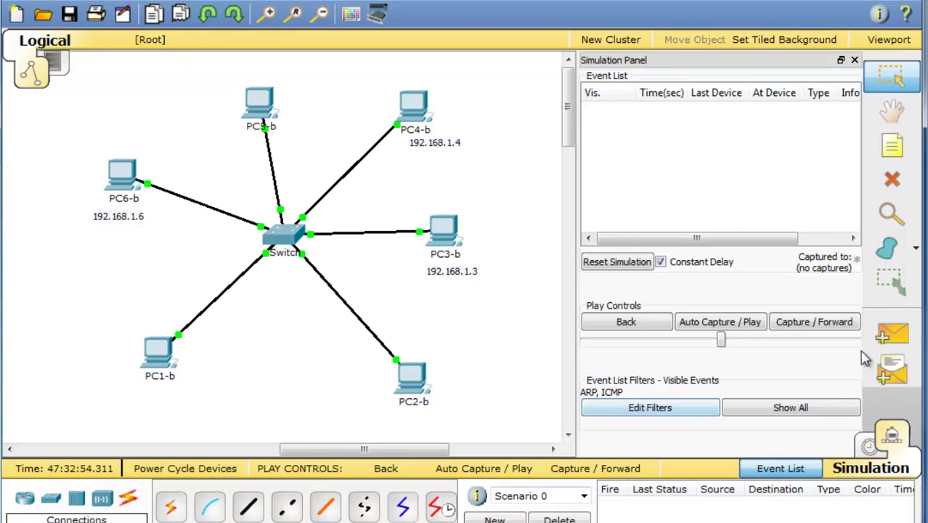
Step: Add two simple pings at once: PC6-b to PC3-b and PC4-b to PC6-b
left_click(895, 340)
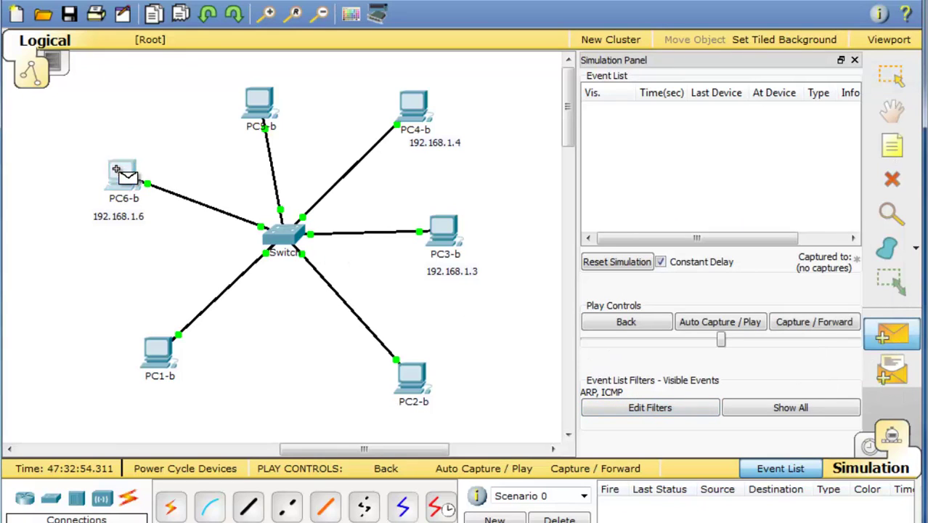
left_click(439, 231)
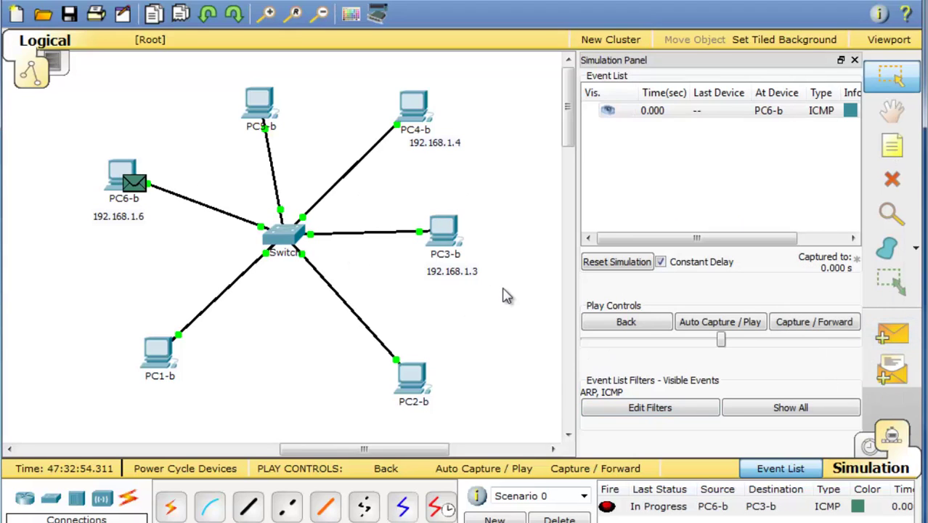
left_click(893, 335)
left_click(407, 101)
left_click(116, 171)
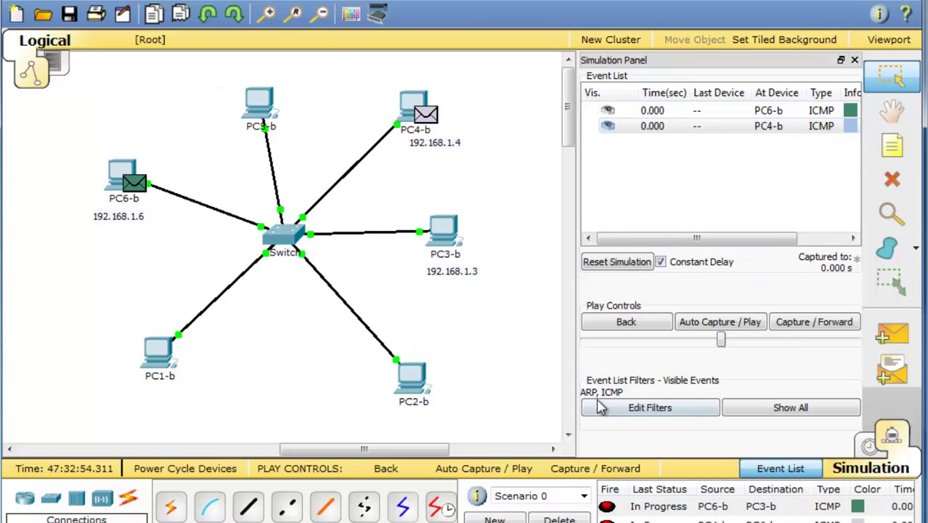
Step: Step both pings through ARP broadcast, ARP reply and echo replies until both succeed
left_click(841, 324)
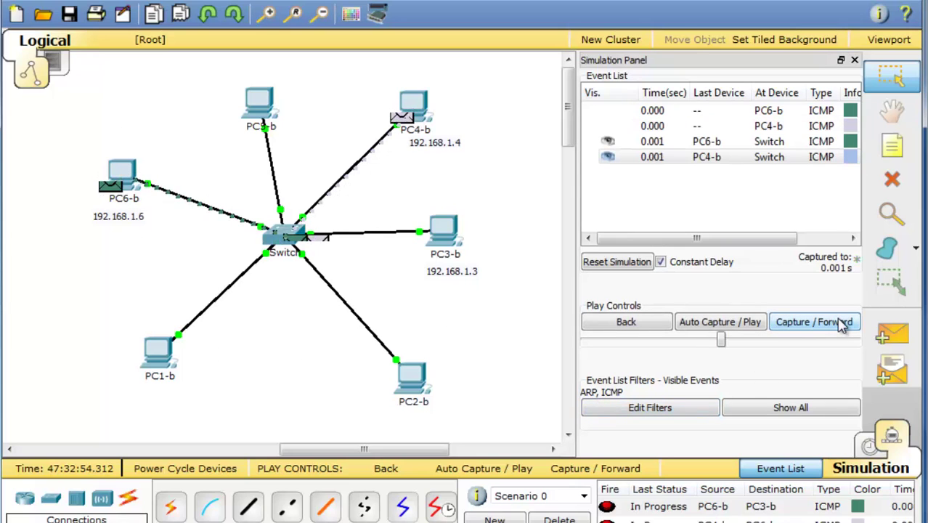
left_click(841, 324)
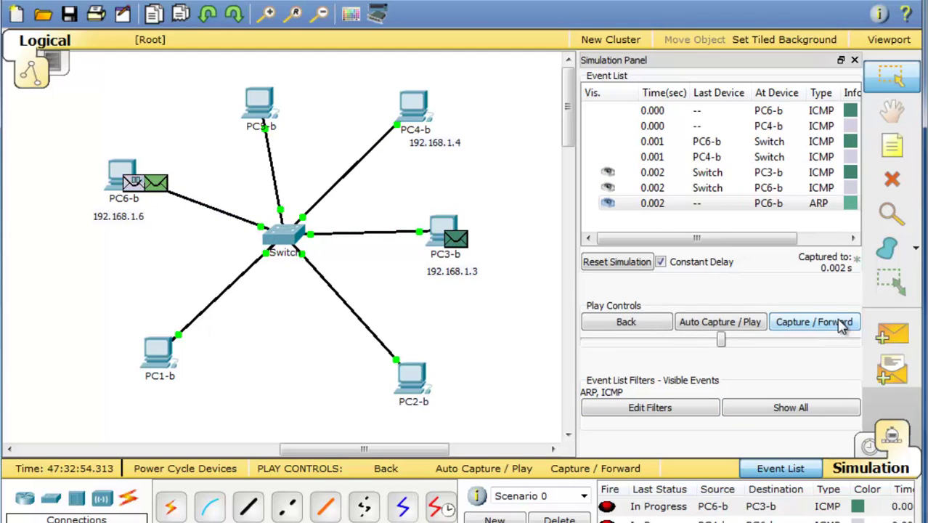
left_click(841, 324)
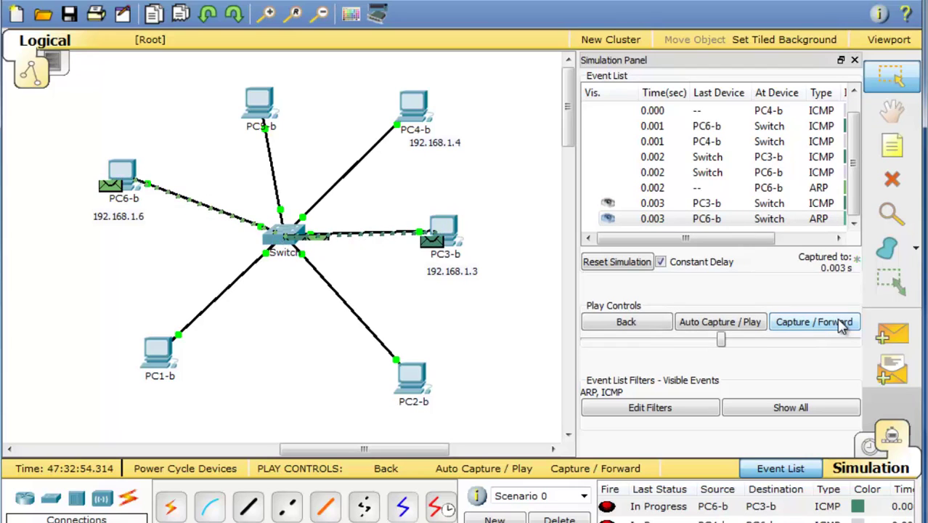
left_click(841, 324)
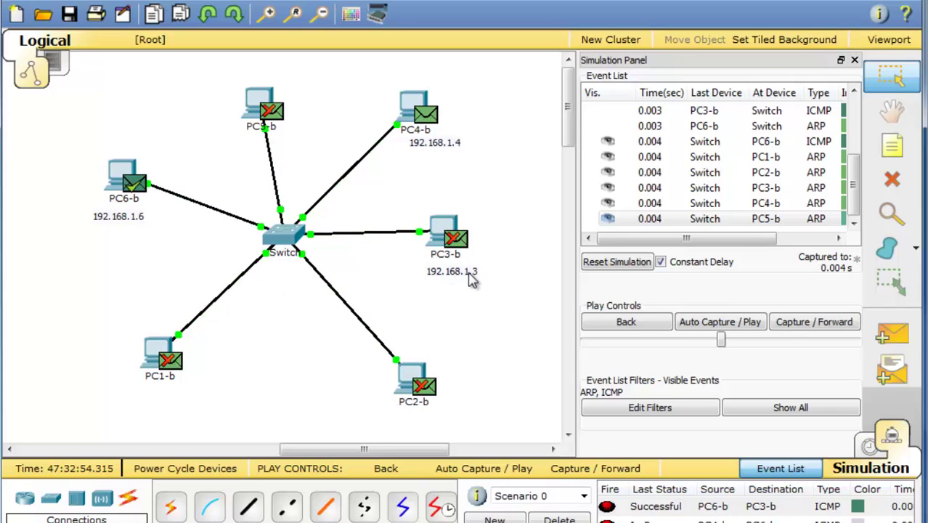
left_click(799, 326)
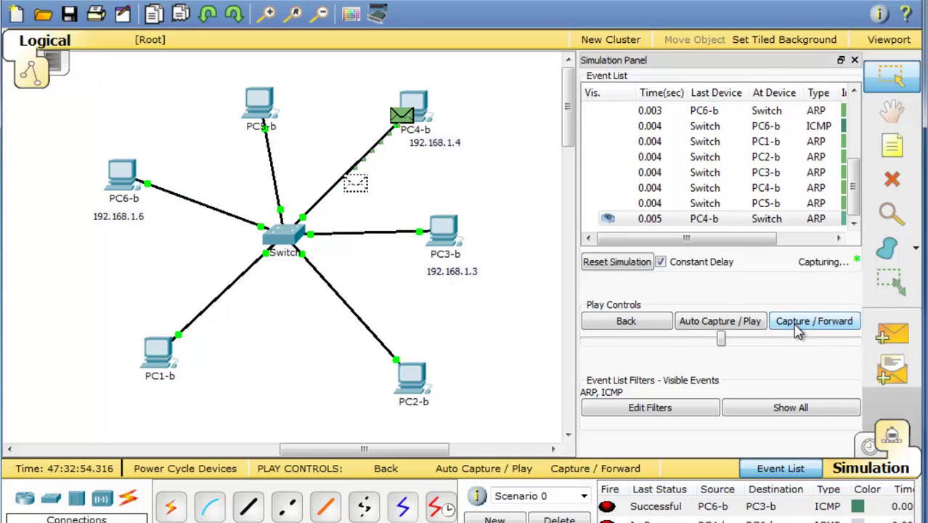
left_click(796, 327)
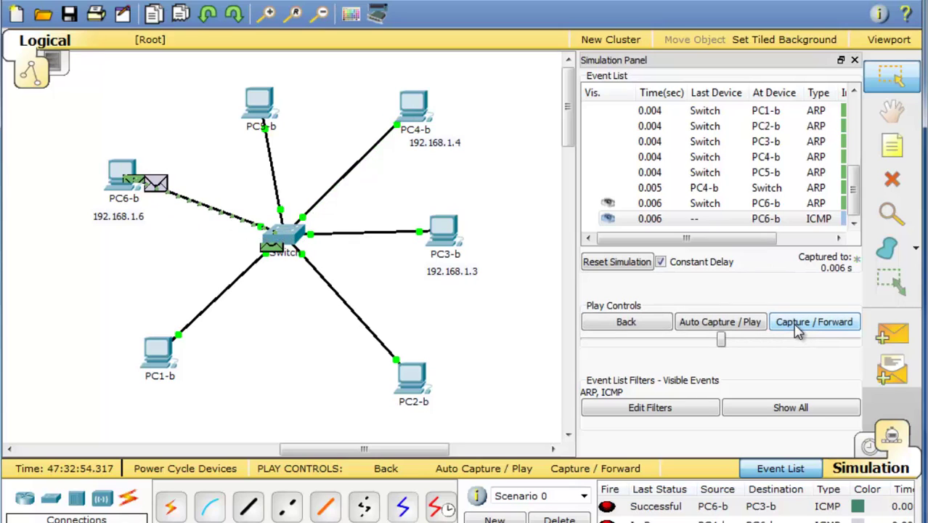
left_click(799, 326)
left_click(799, 327)
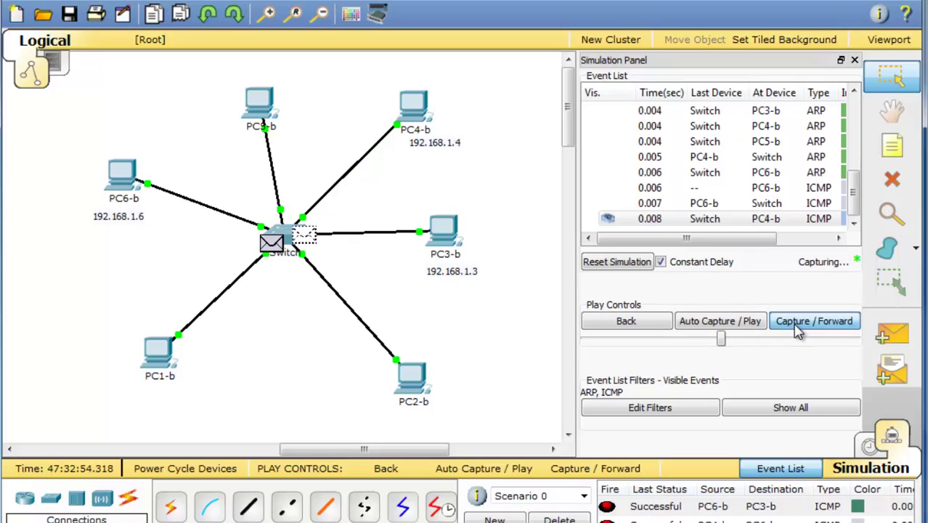